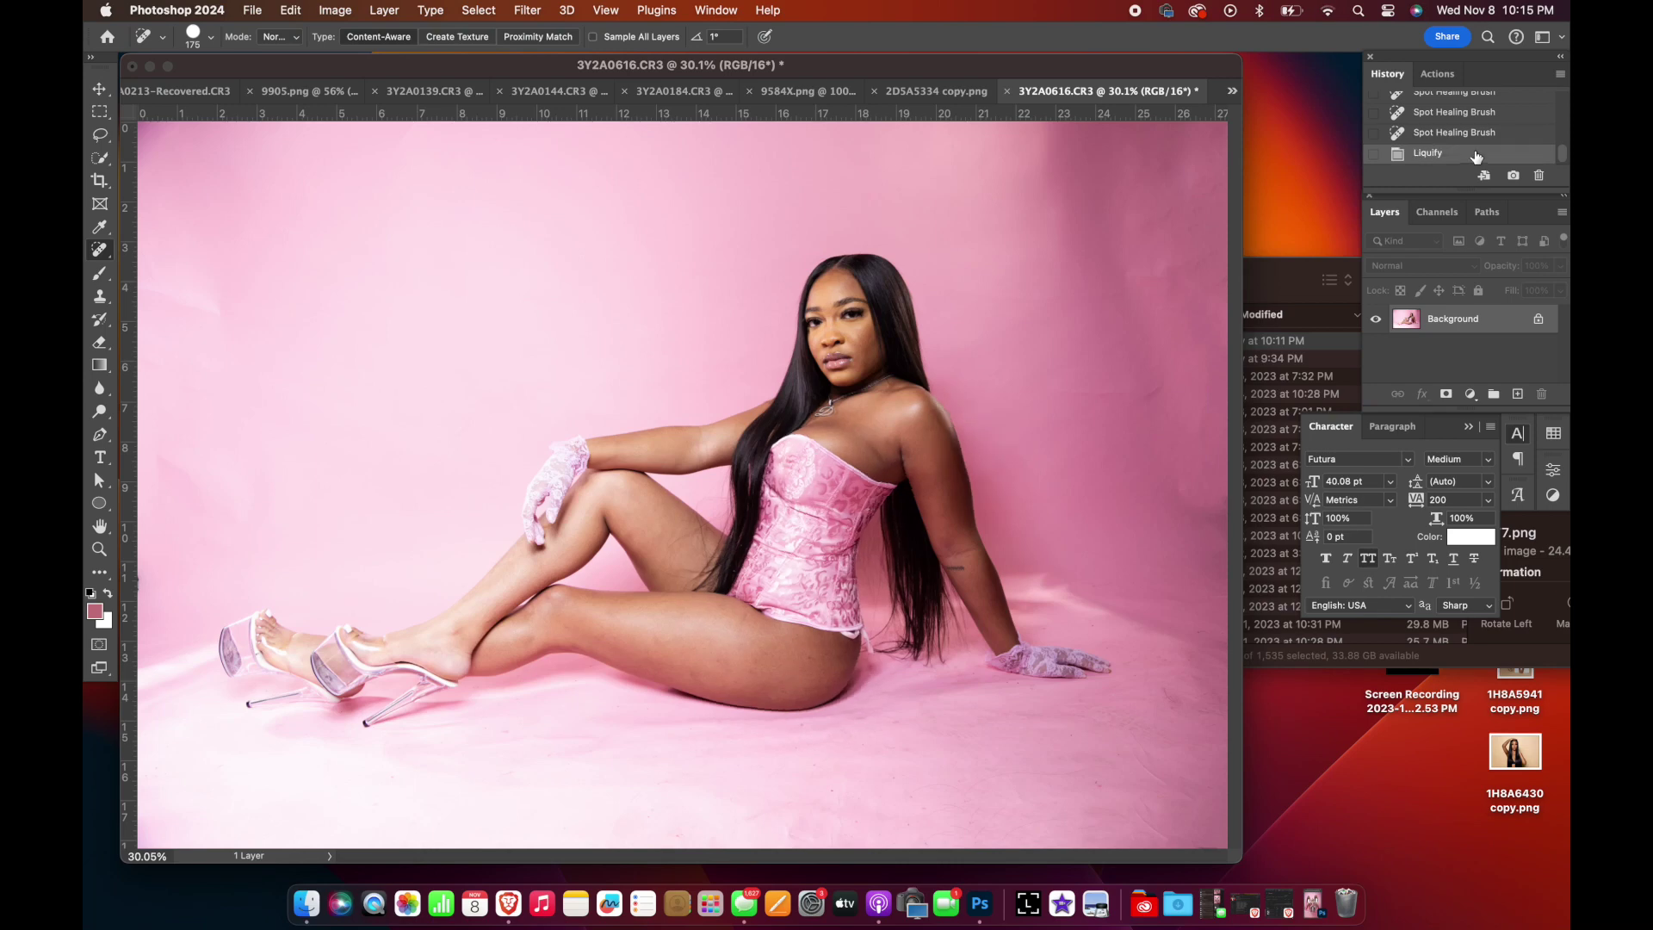
Apply Gaussian Blur to the copy layer and clone clean skin over the lower-thigh spot
key("F2")
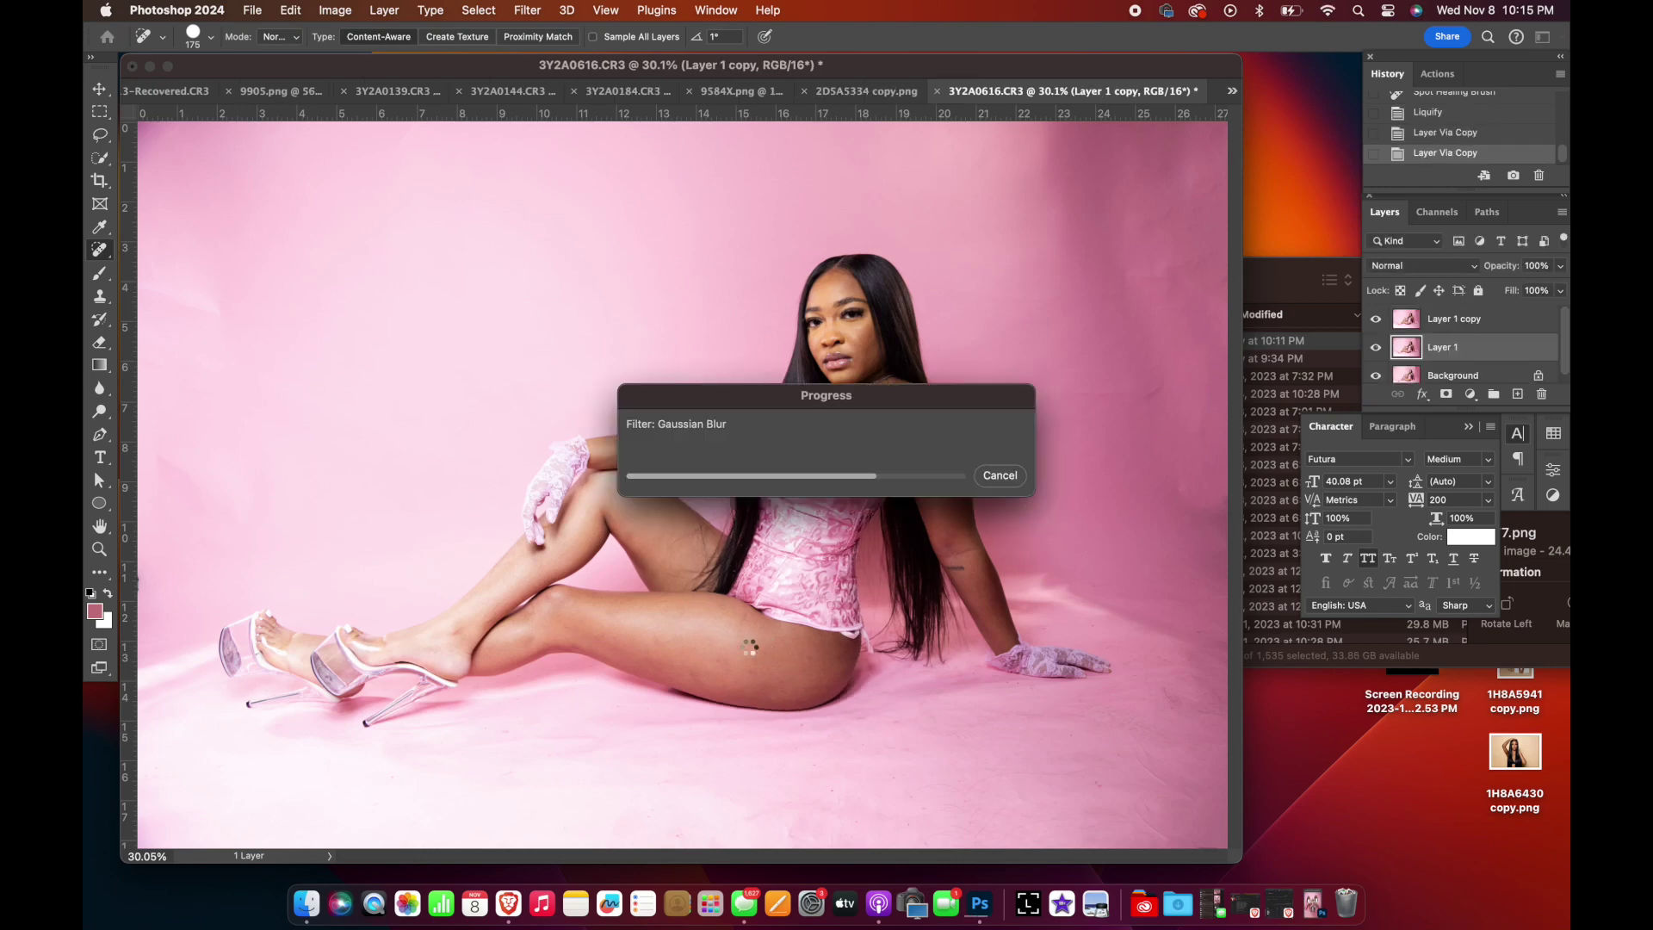
left_click(746, 648)
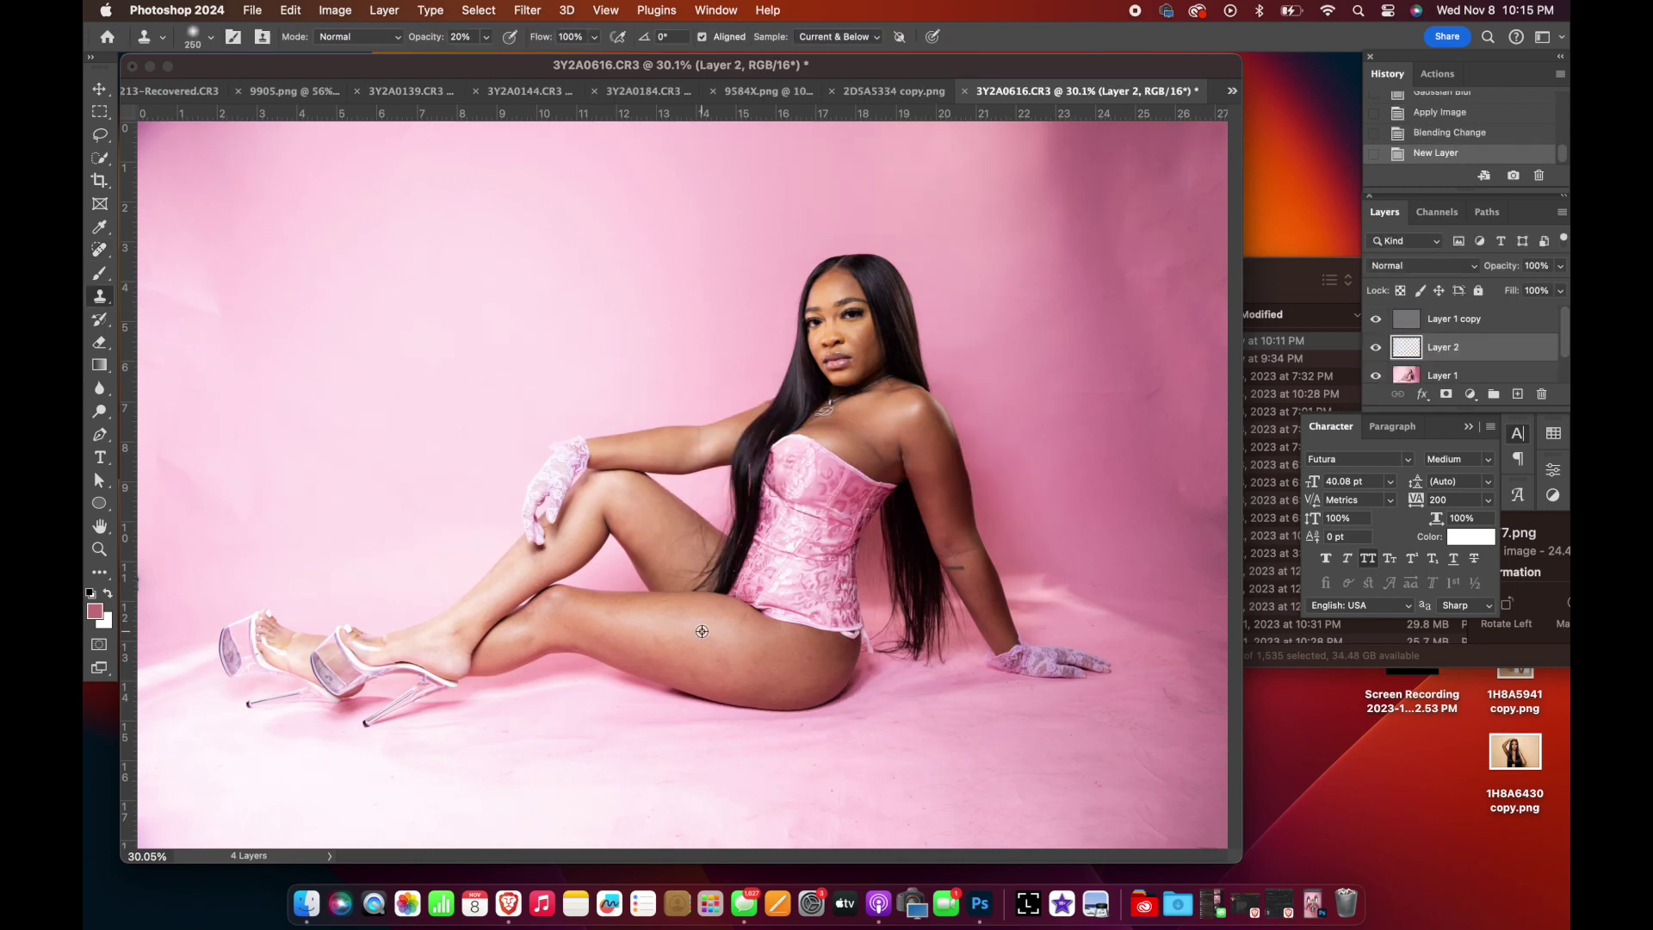
key("bracketright")
key("bracketright")
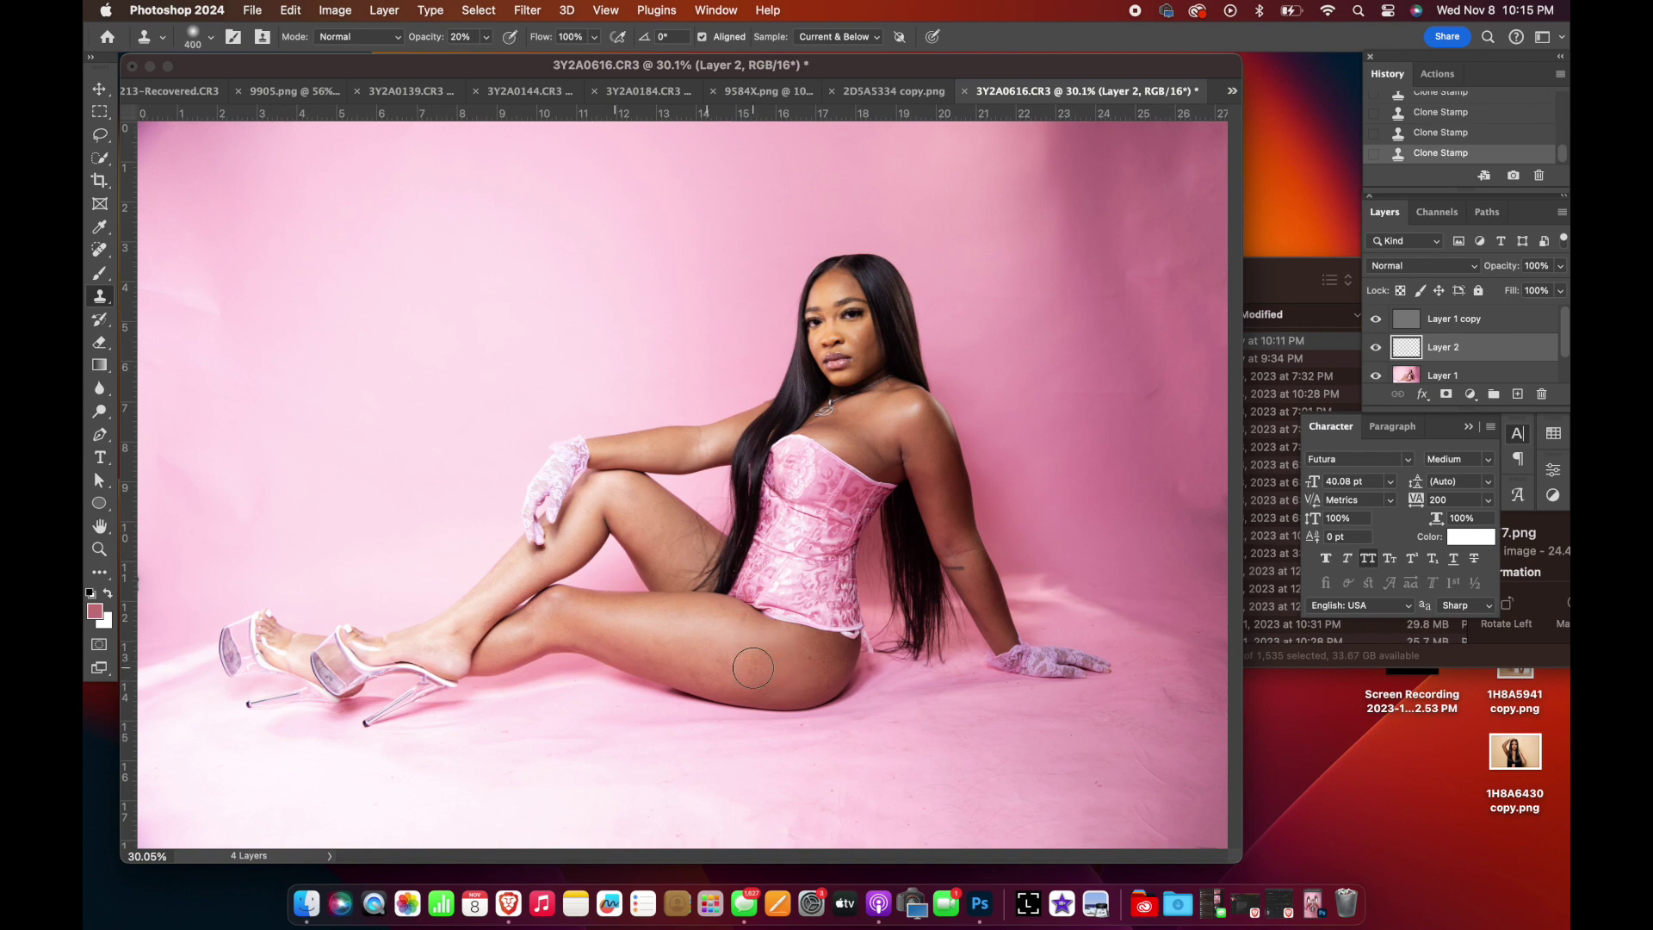
left_click(714, 660, "alt")
left_click_drag(697, 676, 712, 663)
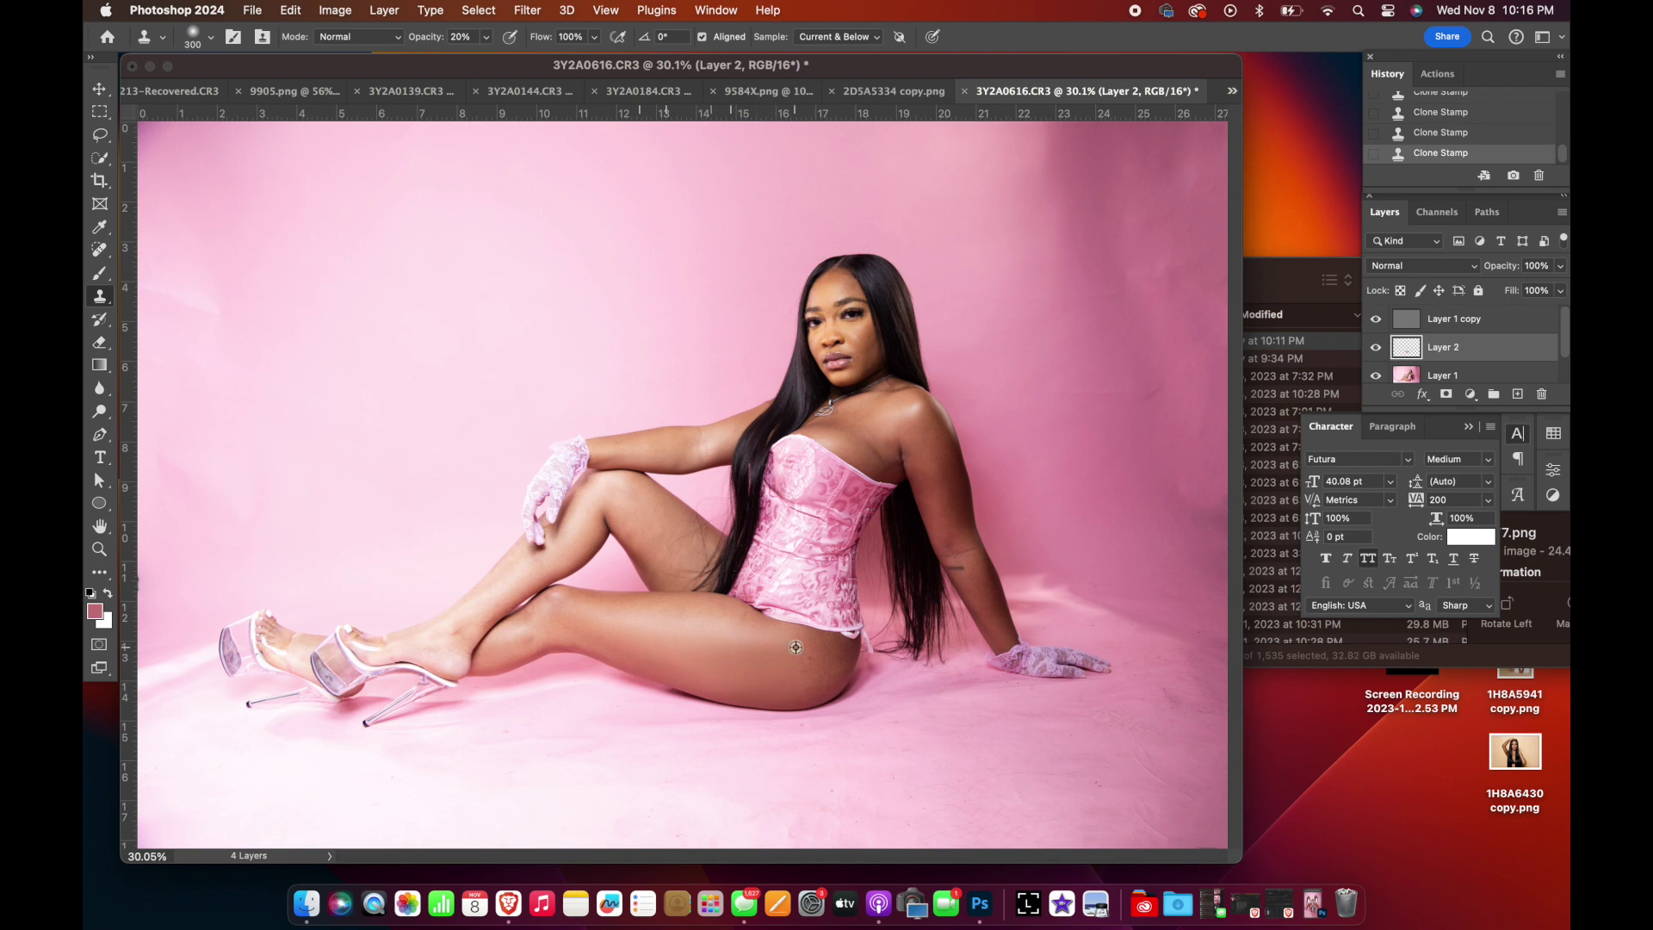
Redo the thigh clone stroke with a smaller brush, then erase unwanted retouching
key("bracketleft")
key("super+z")
left_click(726, 679)
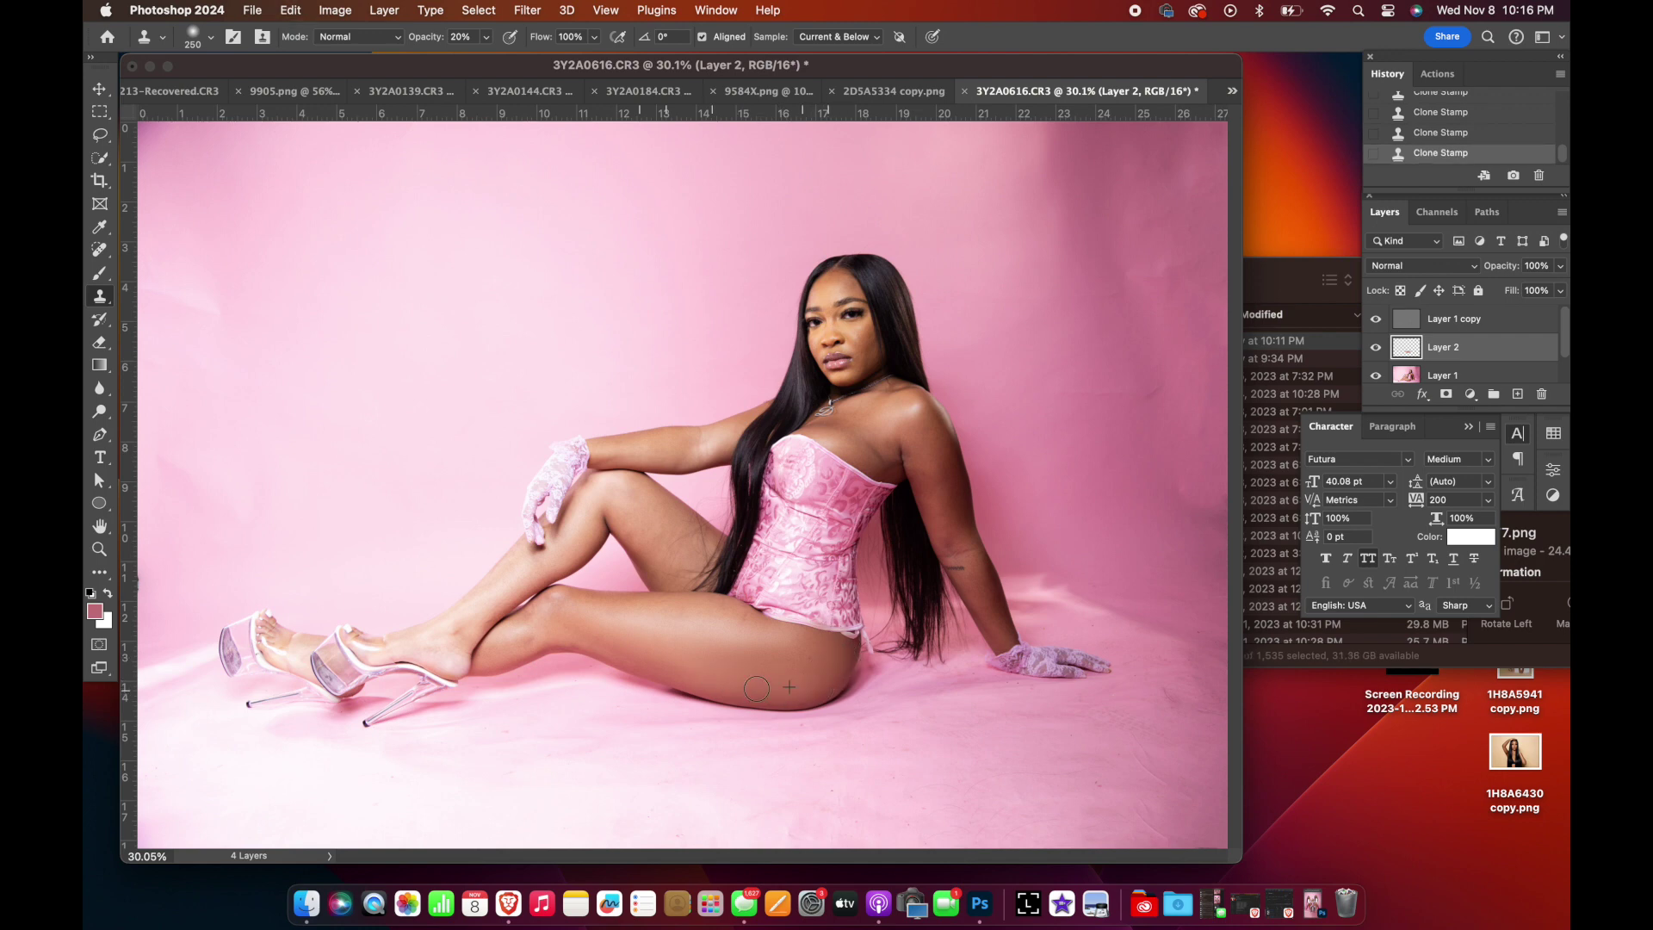
key("bracketleft")
key("e")
left_click(500, 633)
right_click(499, 633)
Erase a bit more retouch spill and zoom in on the figure
left_click(498, 632)
key("super+plus")
key("super+plus")
left_click(506, 751)
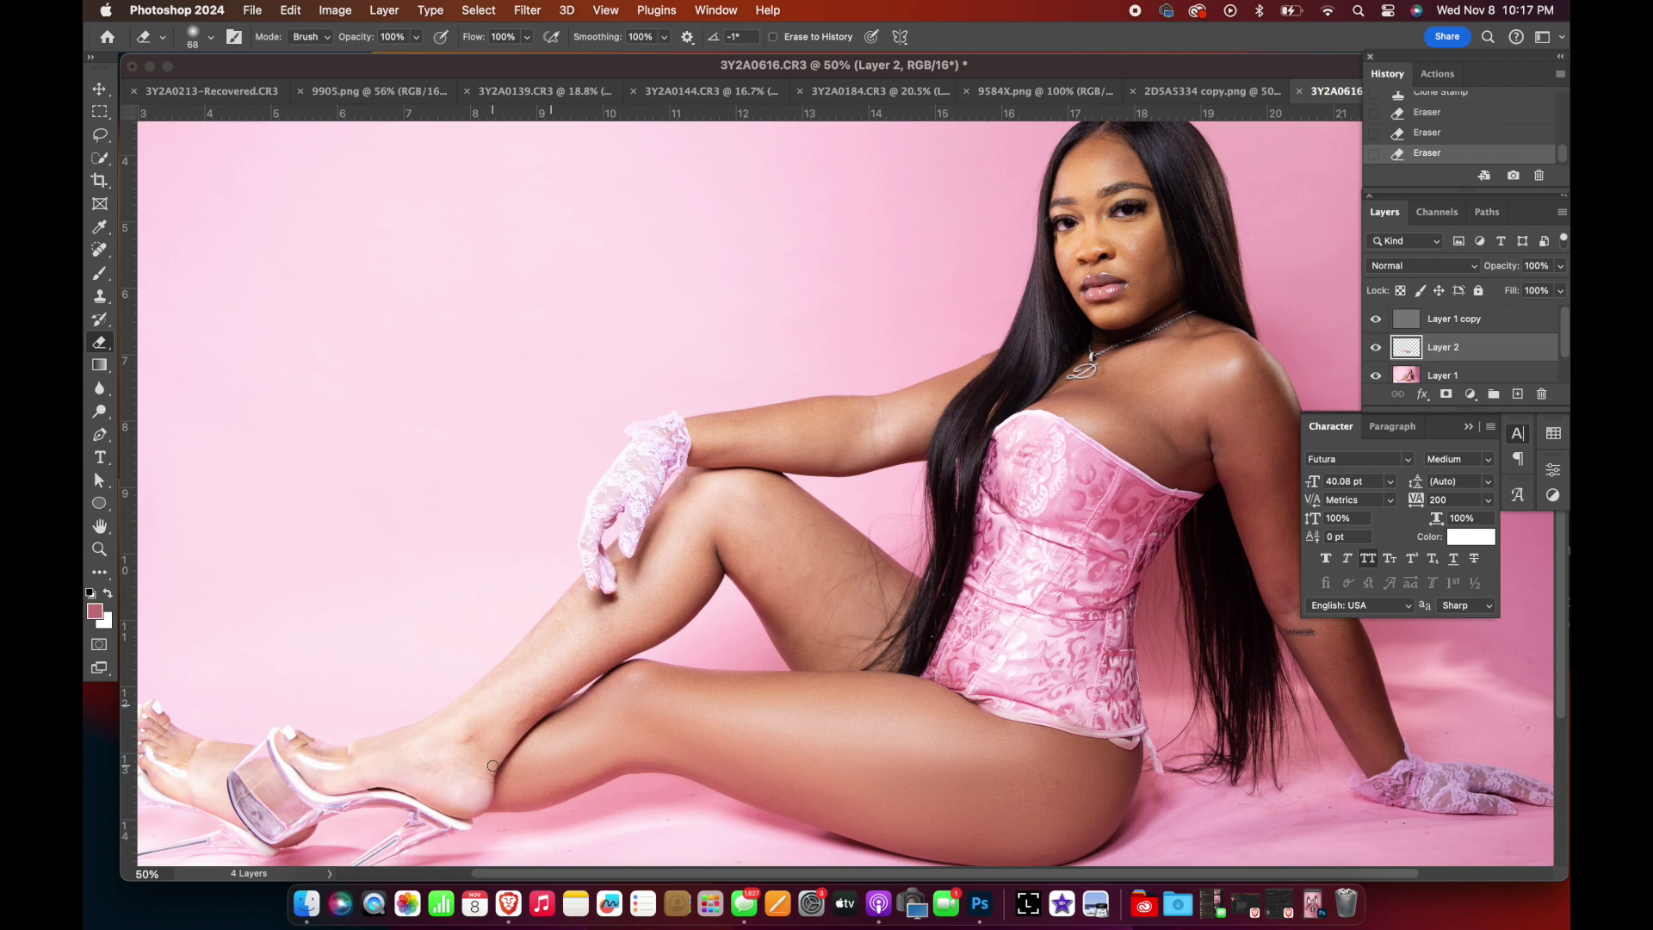
scroll(517, 689, "down", 3)
scroll(517, 689, "left", 2)
Clone clean skin over the marks near the heel
key("s")
left_click_drag(504, 663, 473, 642)
left_click(472, 642)
left_click(536, 663)
left_click(481, 633)
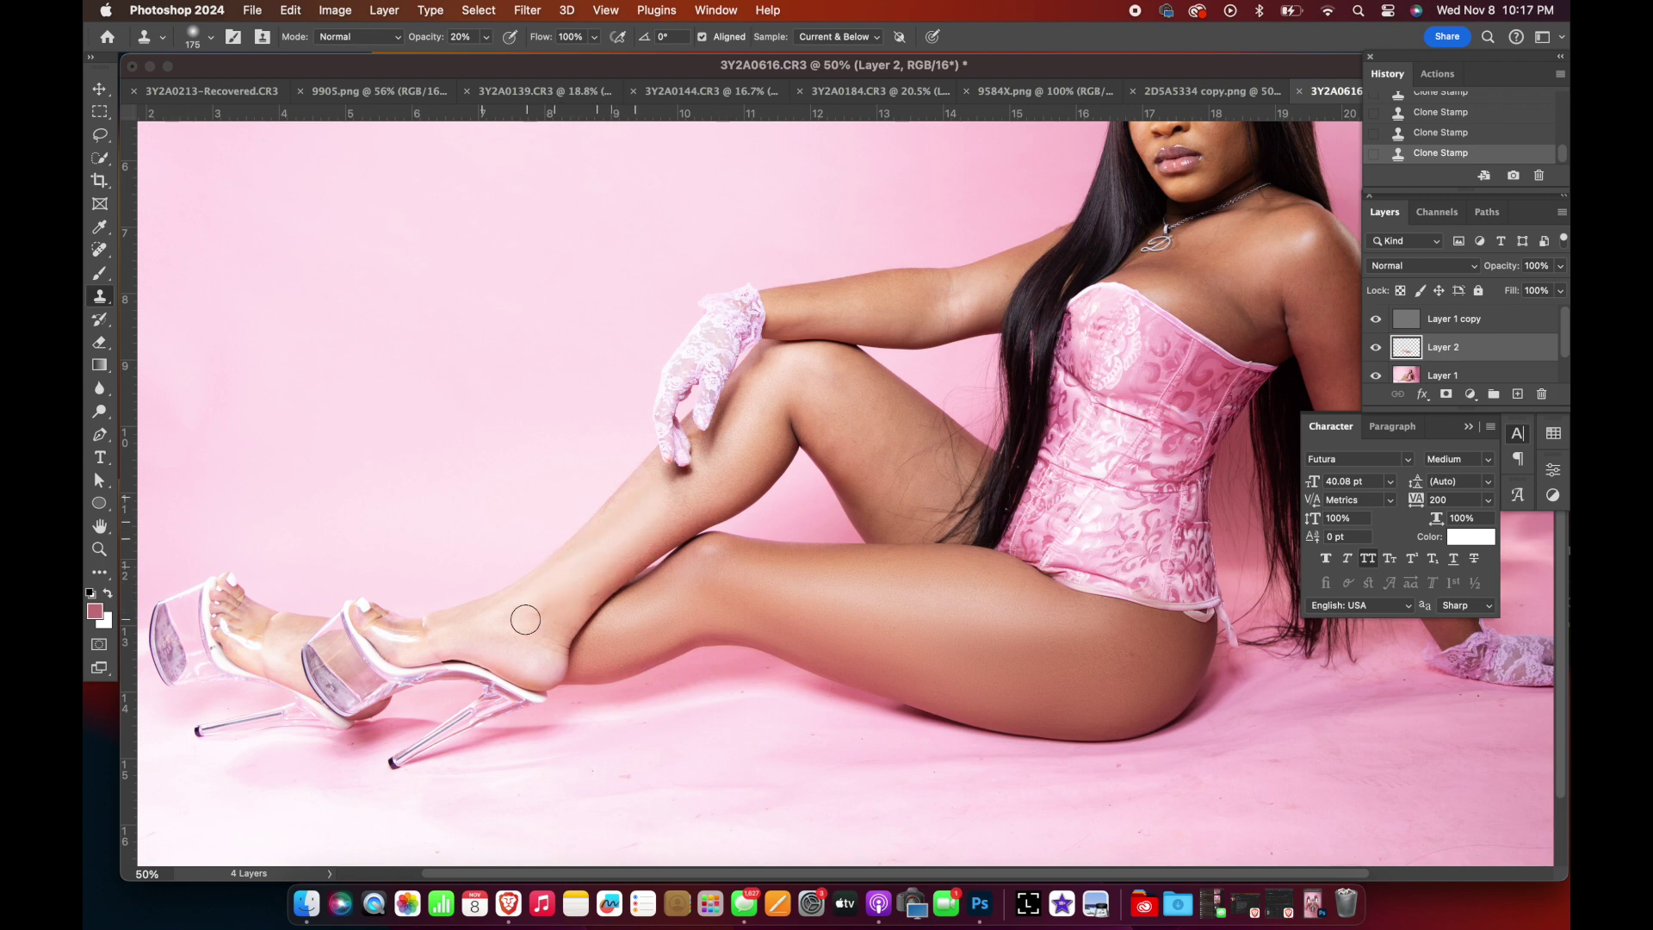
key("bracketleft")
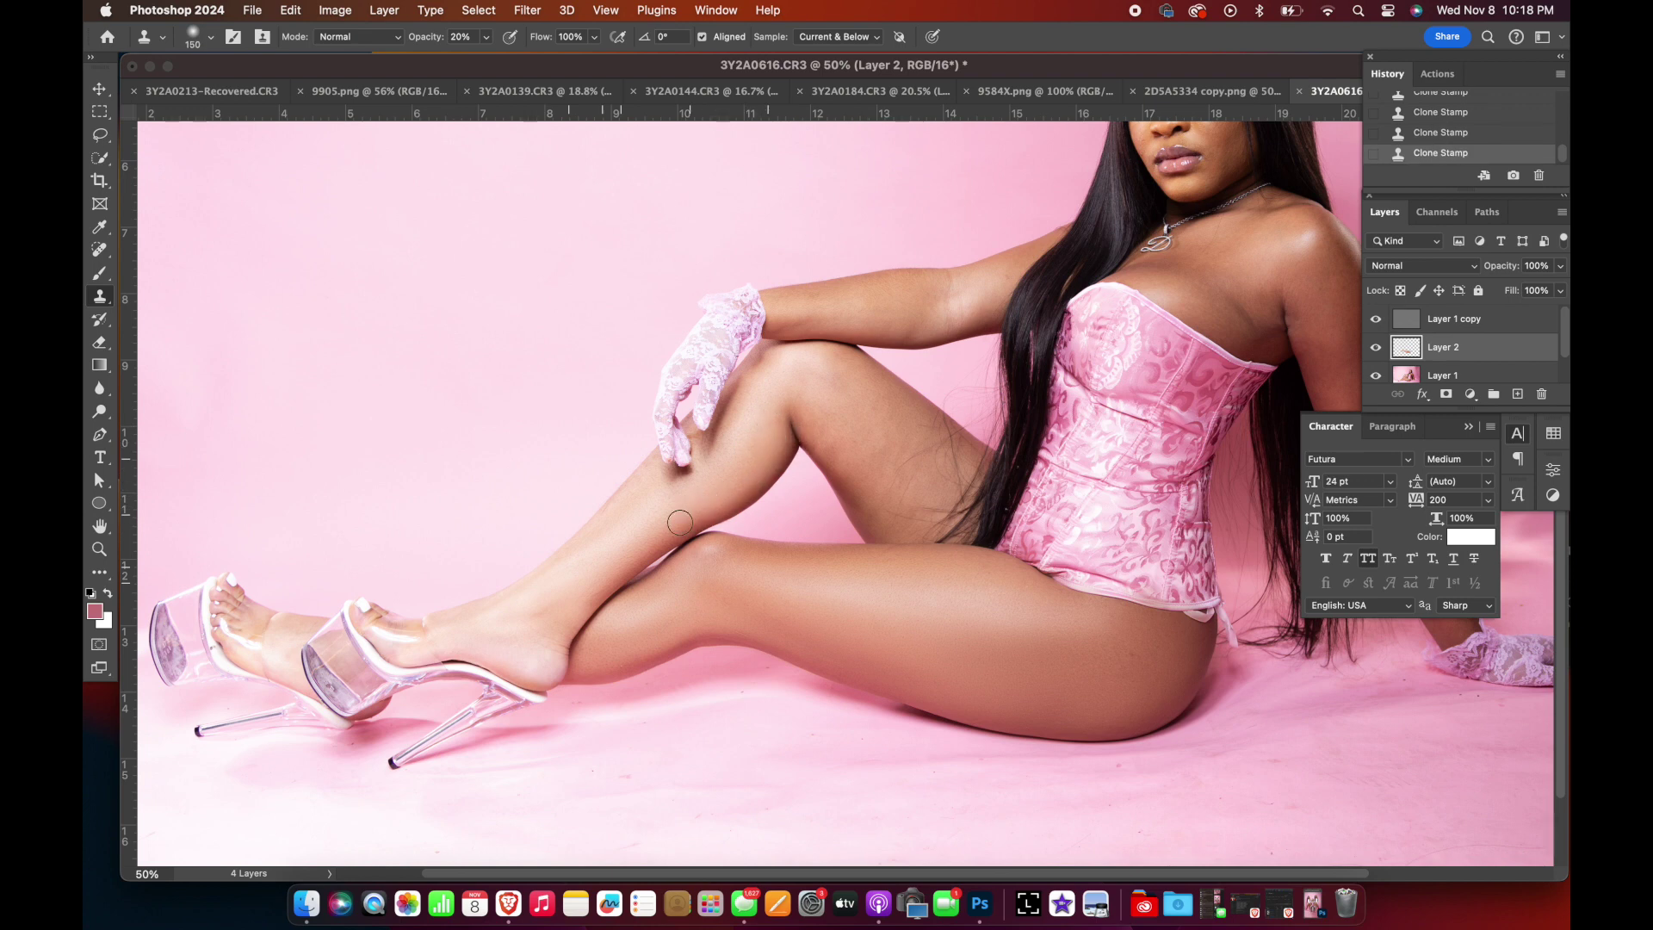
Clone over the mark on the inner thigh with a smaller brush
left_click(861, 495, "alt")
left_click(836, 448)
scroll(835, 446, "right", 5)
scroll(835, 446, "up", 2)
key("bracketleft")
key("bracketleft")
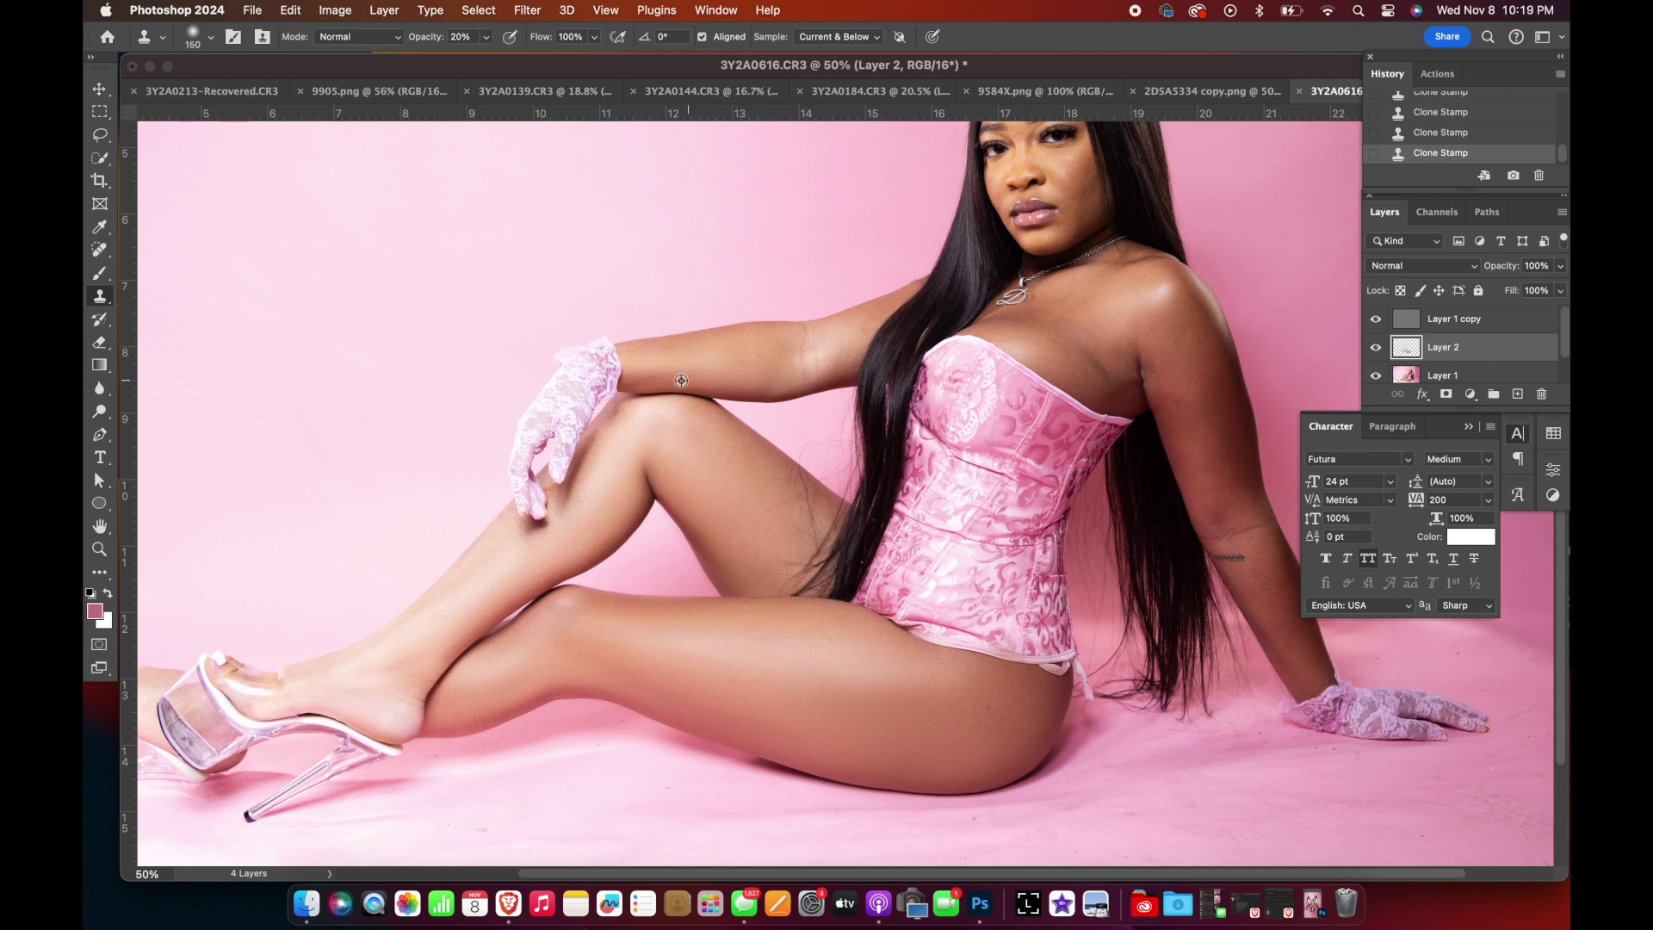
Sample new clone sources on the upper arm and resize the brush
left_click(790, 342, "alt")
key("bracketleft")
key("bracketleft")
scroll(254, 601, "down", 3)
scroll(253, 601, "left", 3)
left_click(247, 584, "alt")
scroll(264, 613, "up", 2)
scroll(263, 612, "right", 3)
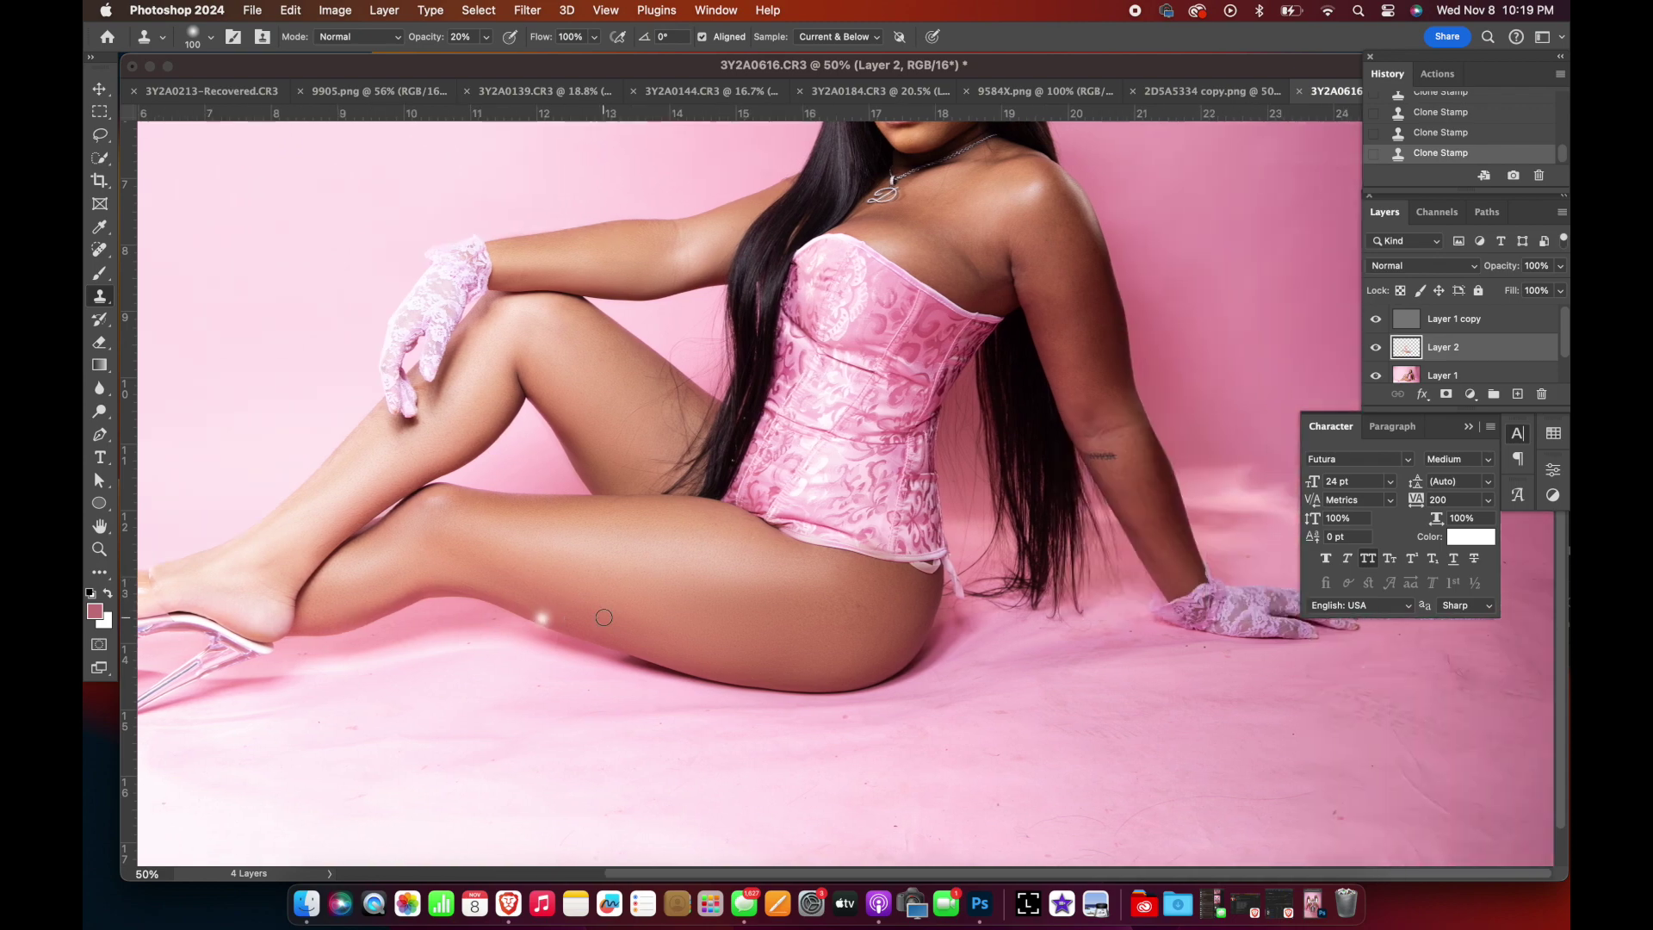
scroll(263, 612, "up", 1)
key("bracketright")
key("bracketright")
key("bracketright")
Clone smooth skin over the chest and shoulder, then erase spill on the corset edge
left_click(921, 400, "alt")
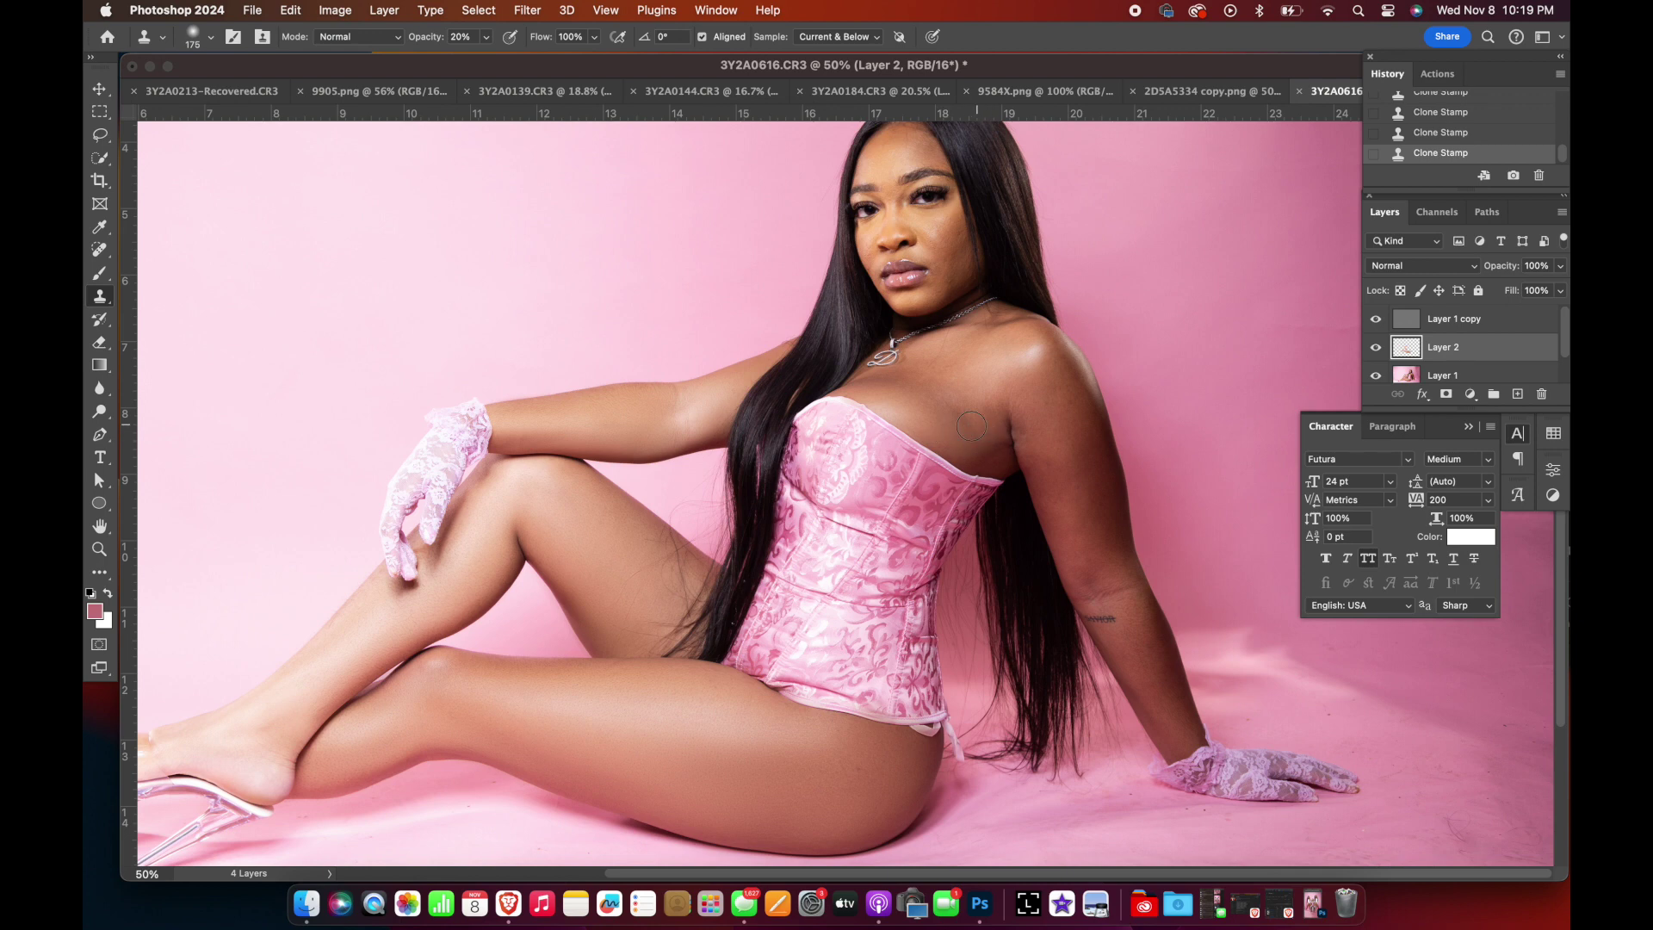
left_click(905, 391, "alt")
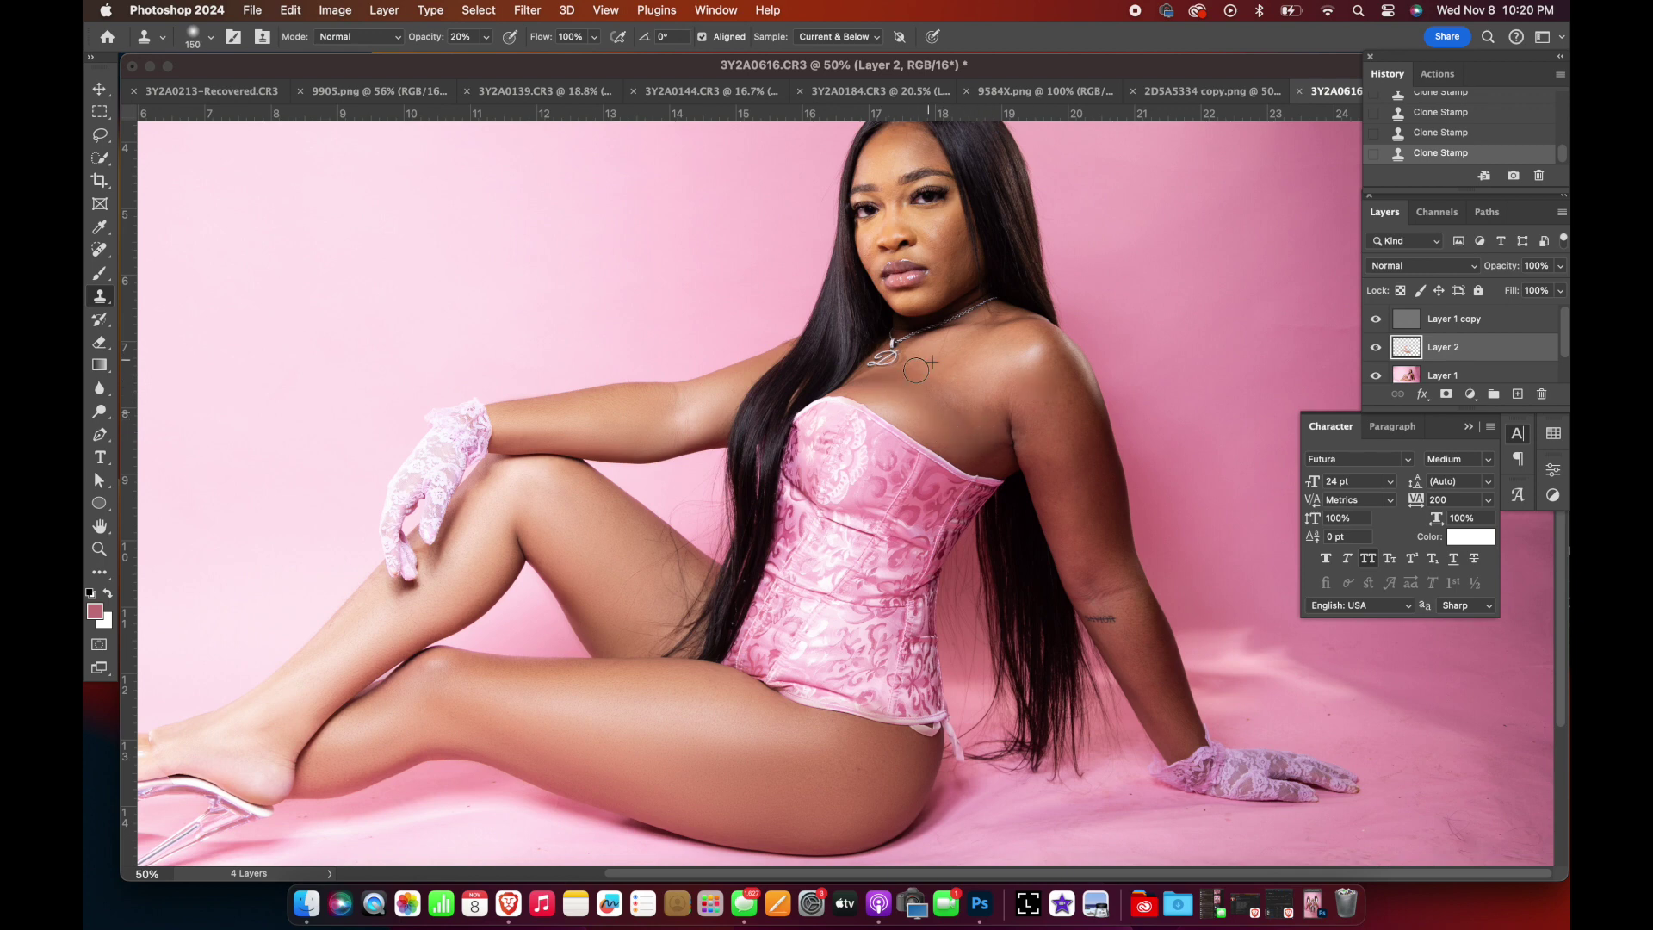
left_click(946, 408, "alt")
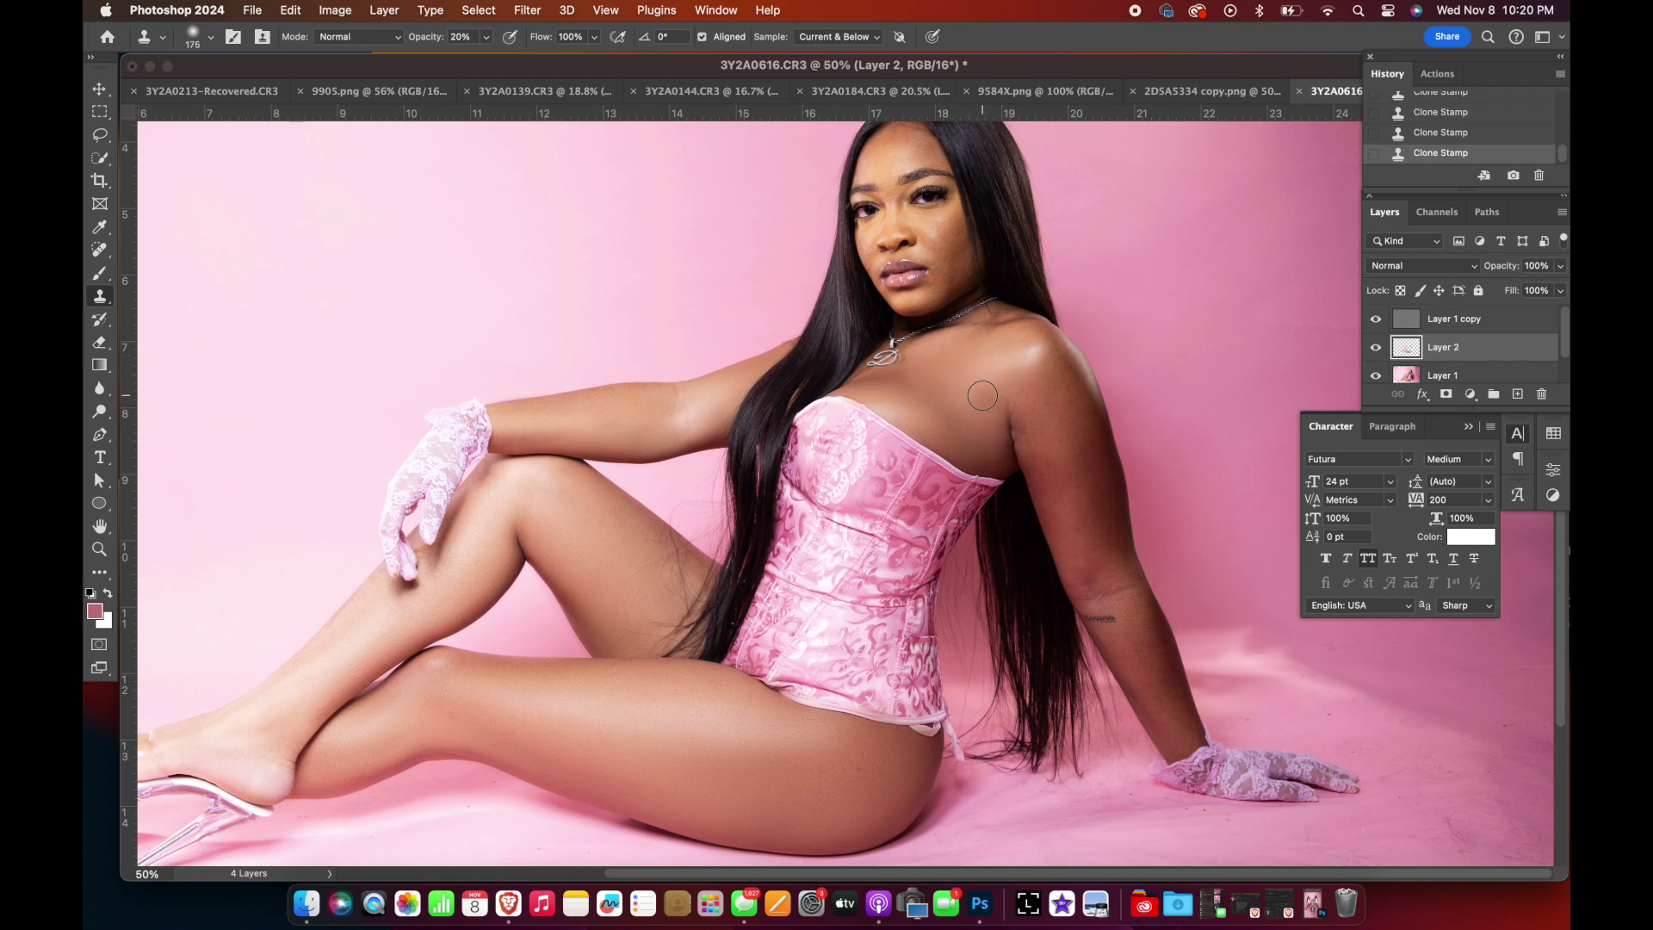
scroll(977, 397, "down", 2)
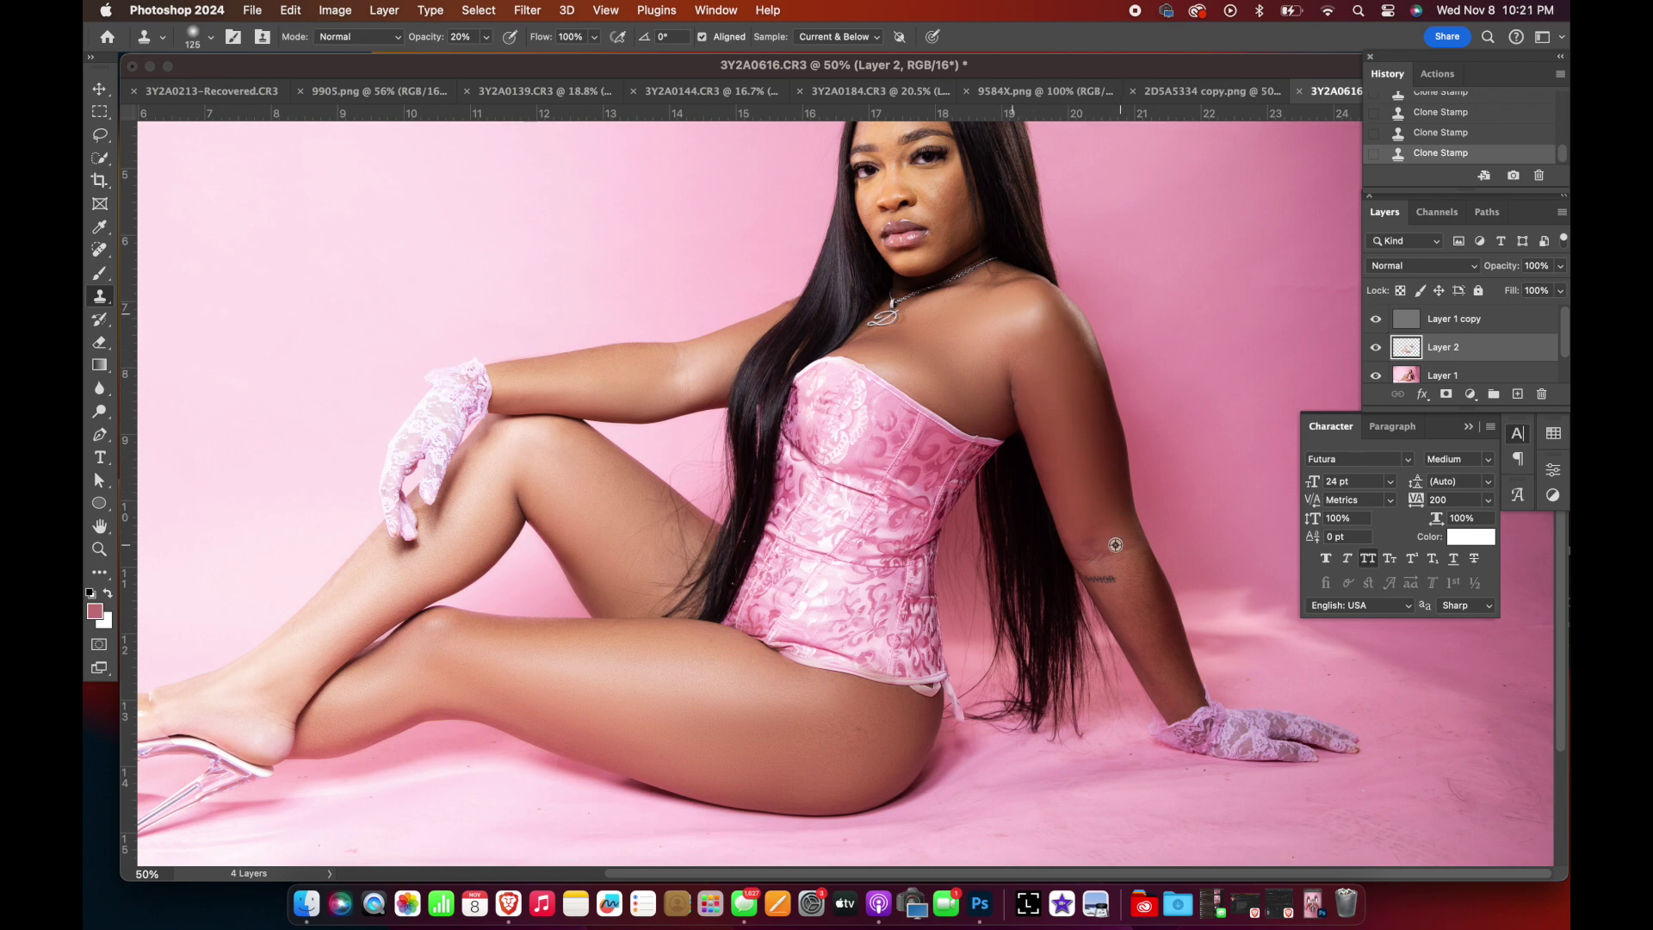
scroll(1128, 534, "down", 2)
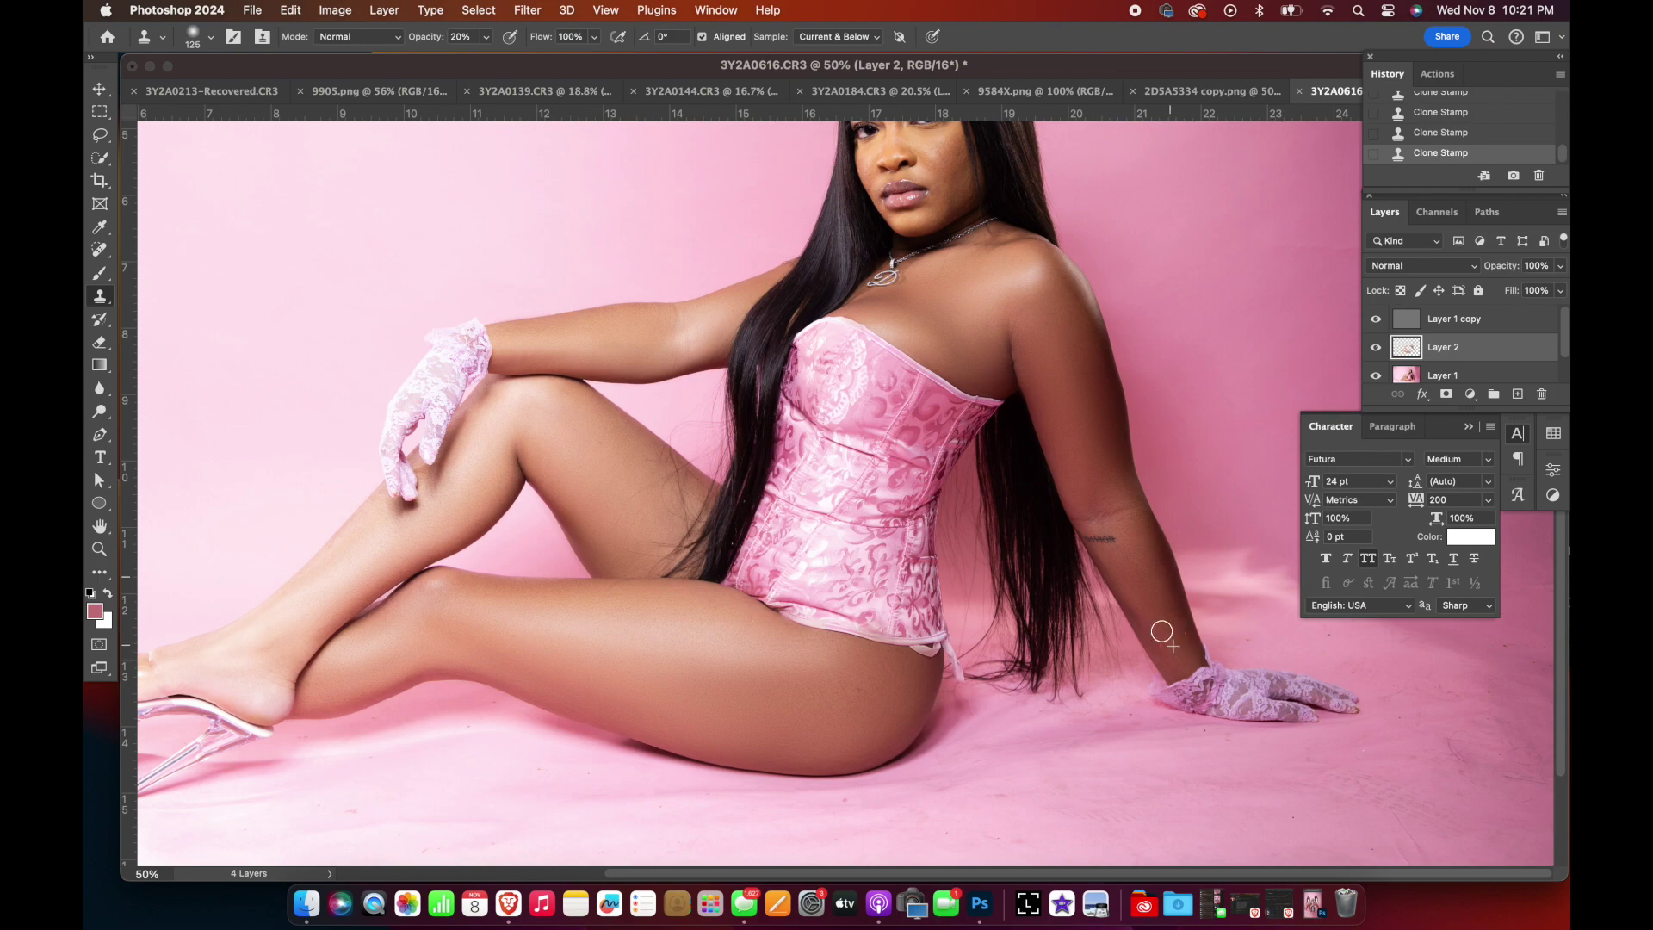
key("e")
left_click(858, 318)
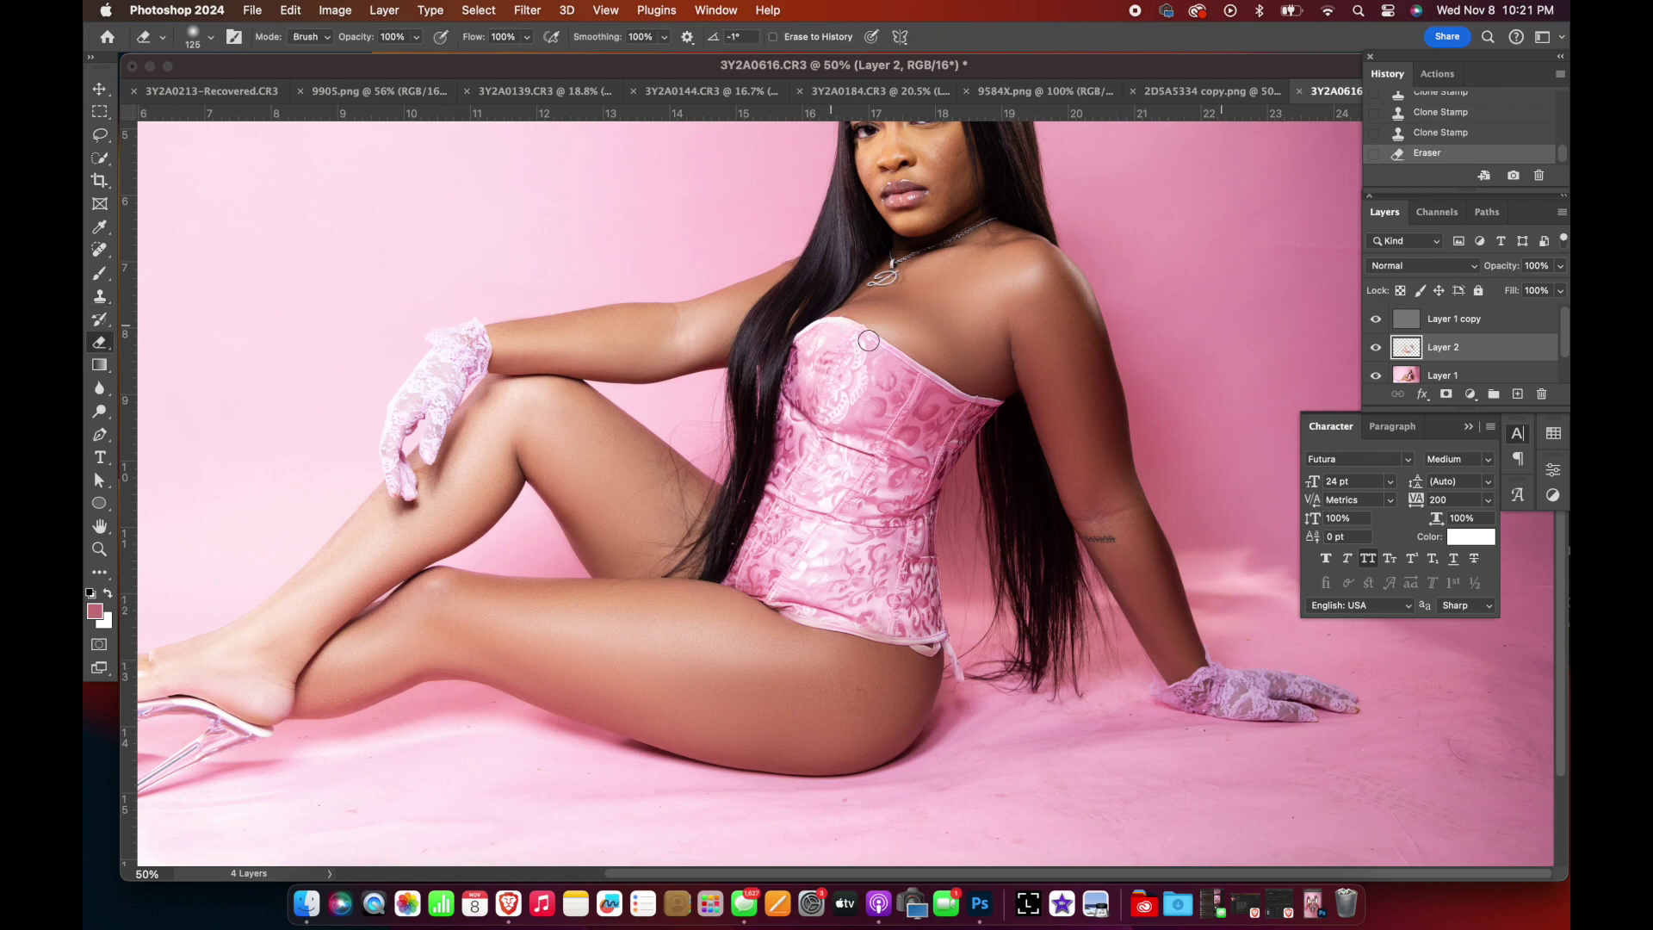
Erase remaining corset spill and clone over the cheek blemish
left_click(916, 440)
key("s")
scroll(948, 422, "up", 5)
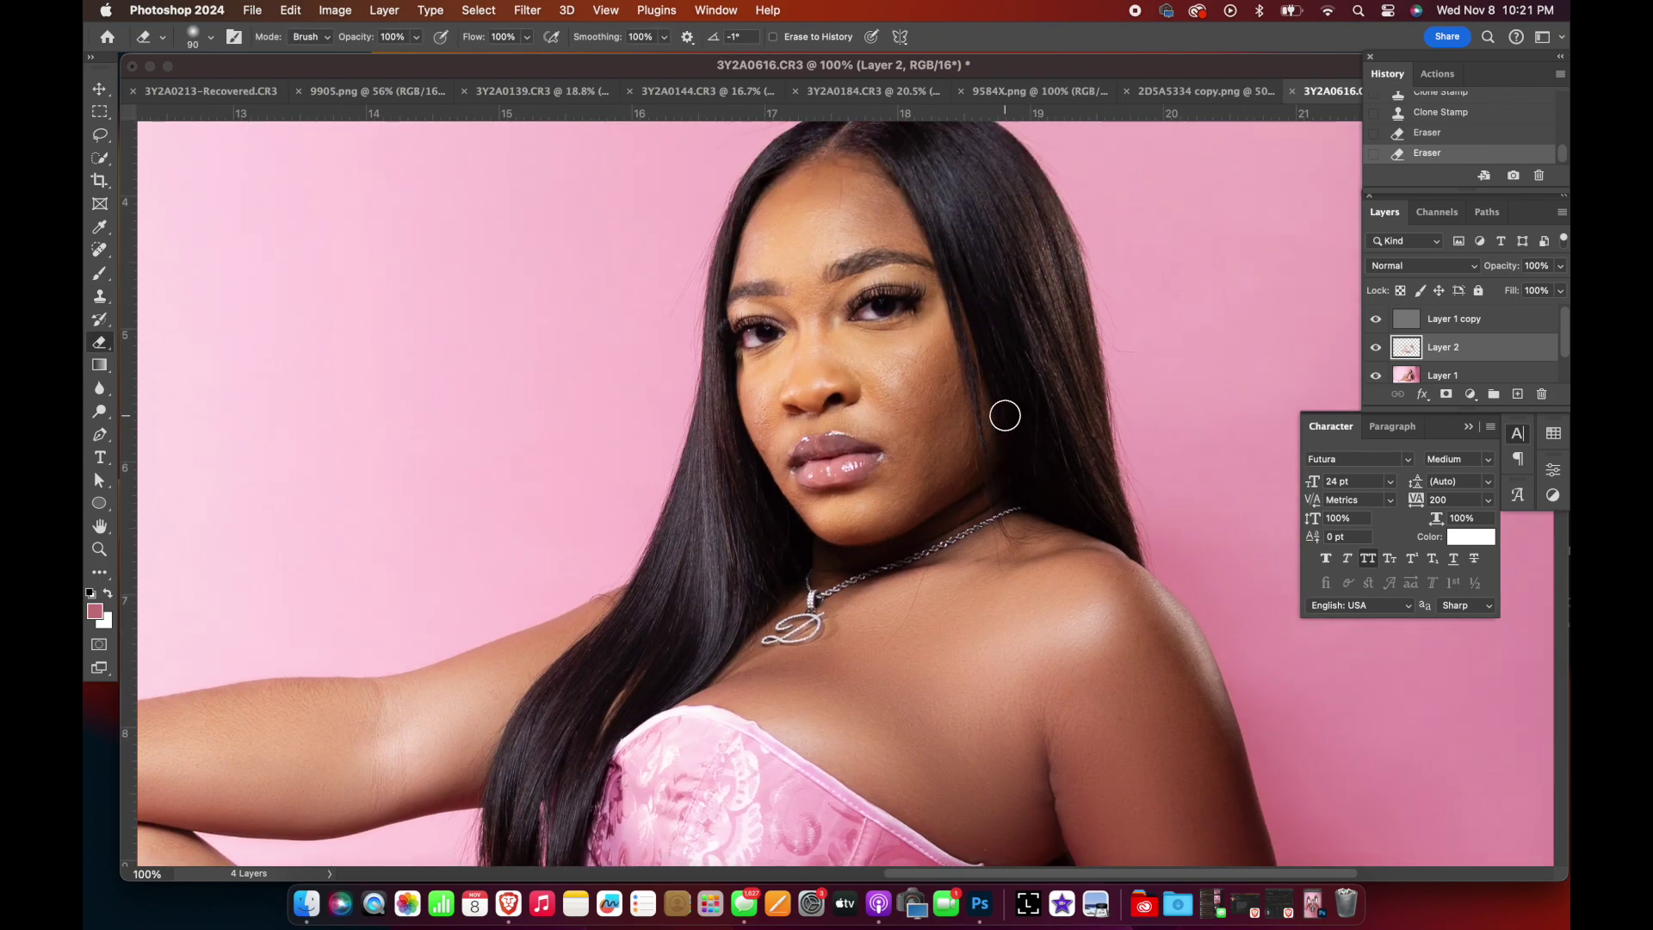
left_click(900, 385)
left_click(895, 375)
key("bracketleft")
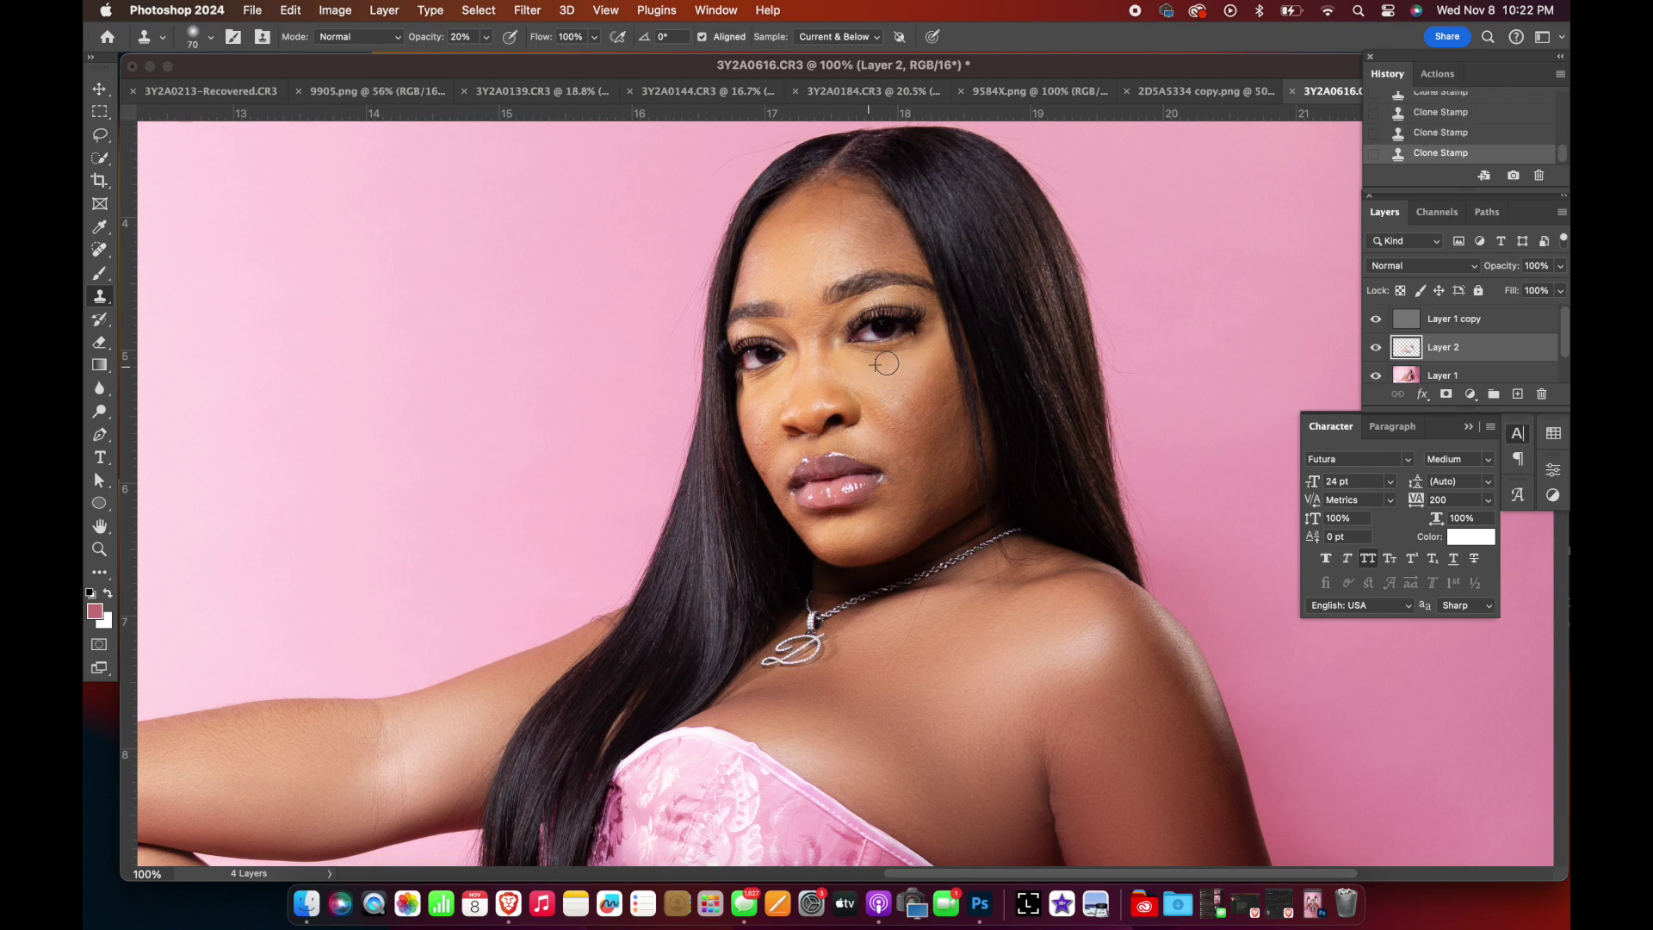
Clone smooth skin over the chin and between the eye and lip
left_click(869, 381, "alt")
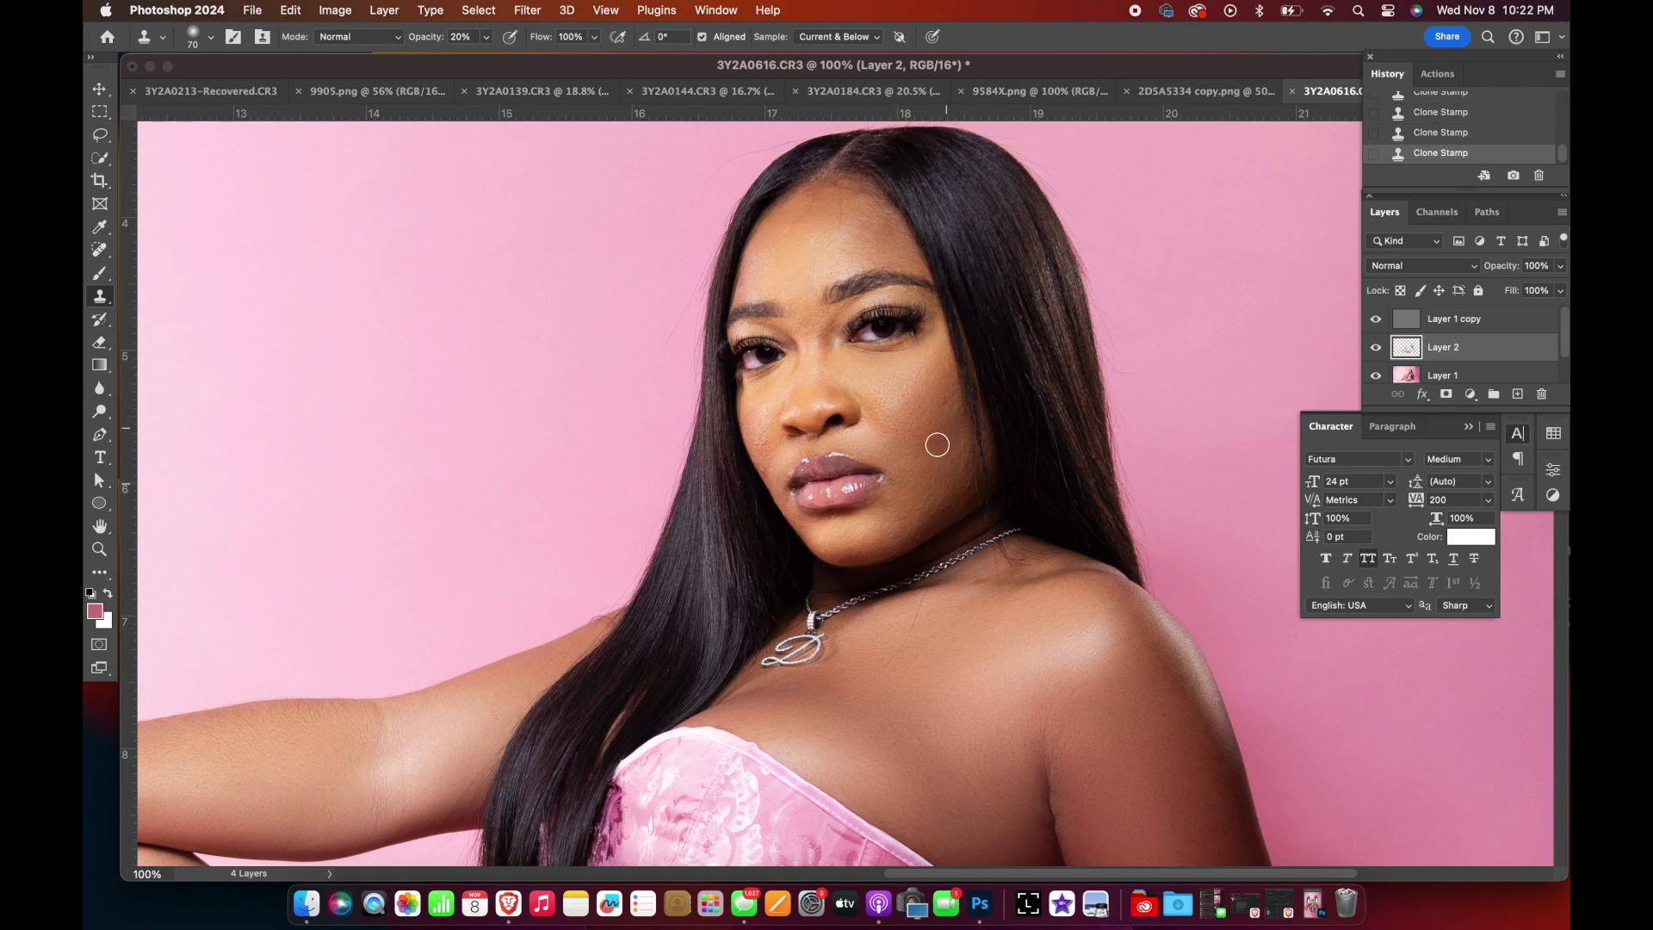
left_click_drag(913, 527, 883, 539)
left_click_drag(769, 386, 845, 439)
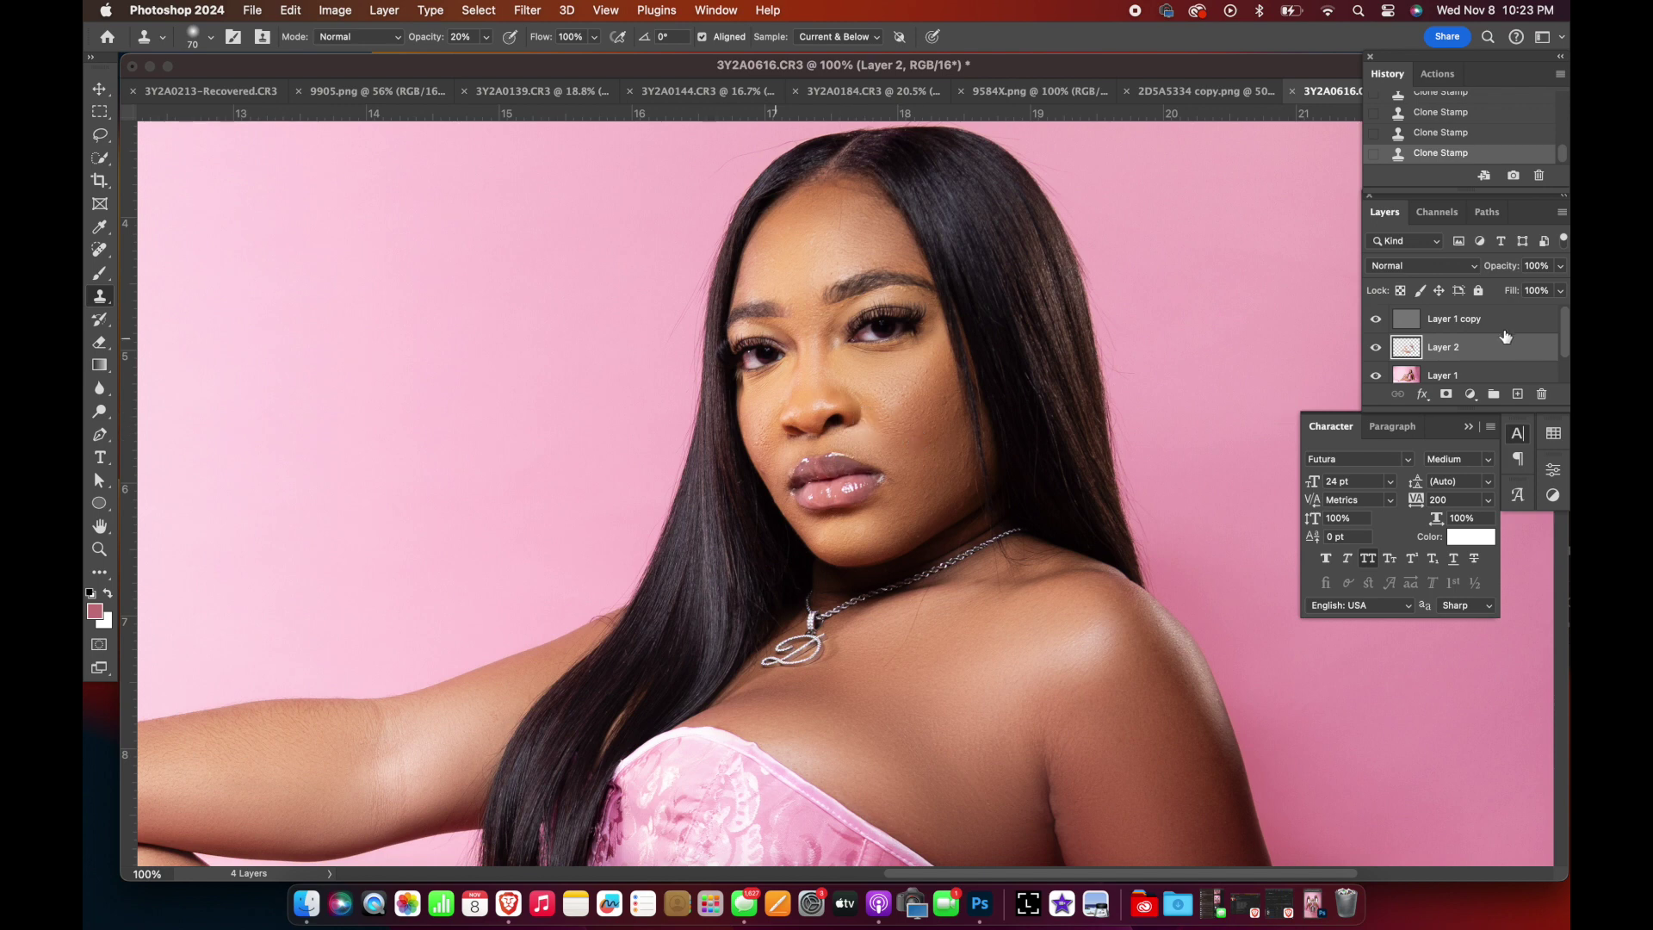
Select Layer 1 copy, fit the image on screen, and stamp visible layers into Layer 3
left_click(1504, 326)
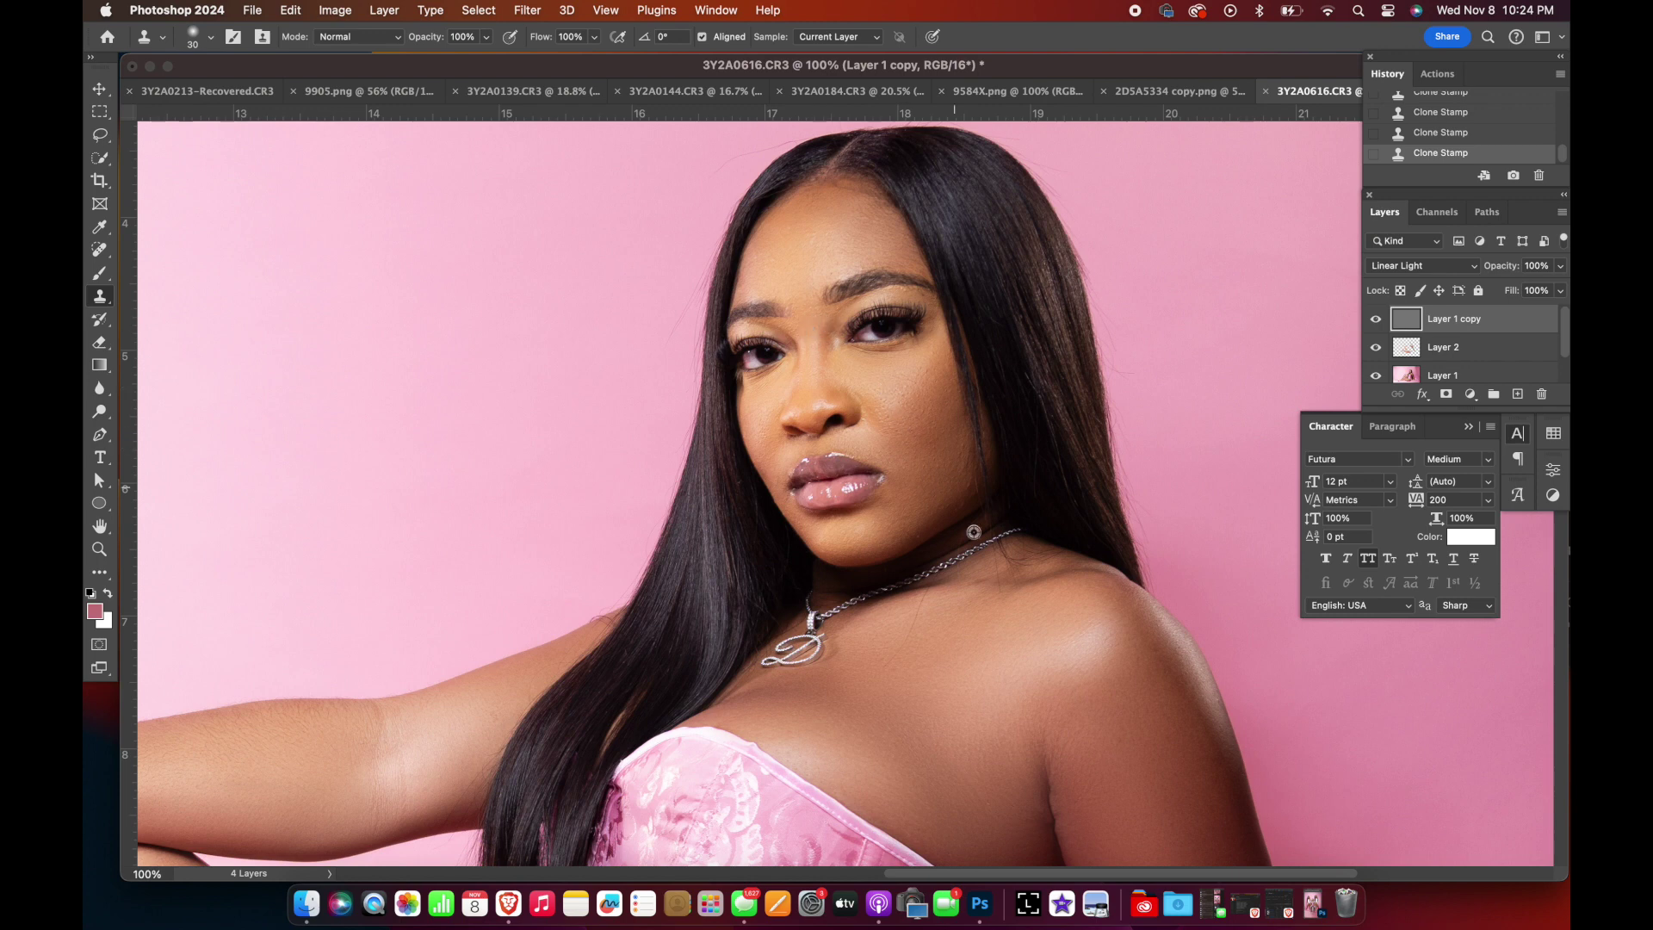
scroll(913, 515, "down", 3)
scroll(917, 698, "right", 2)
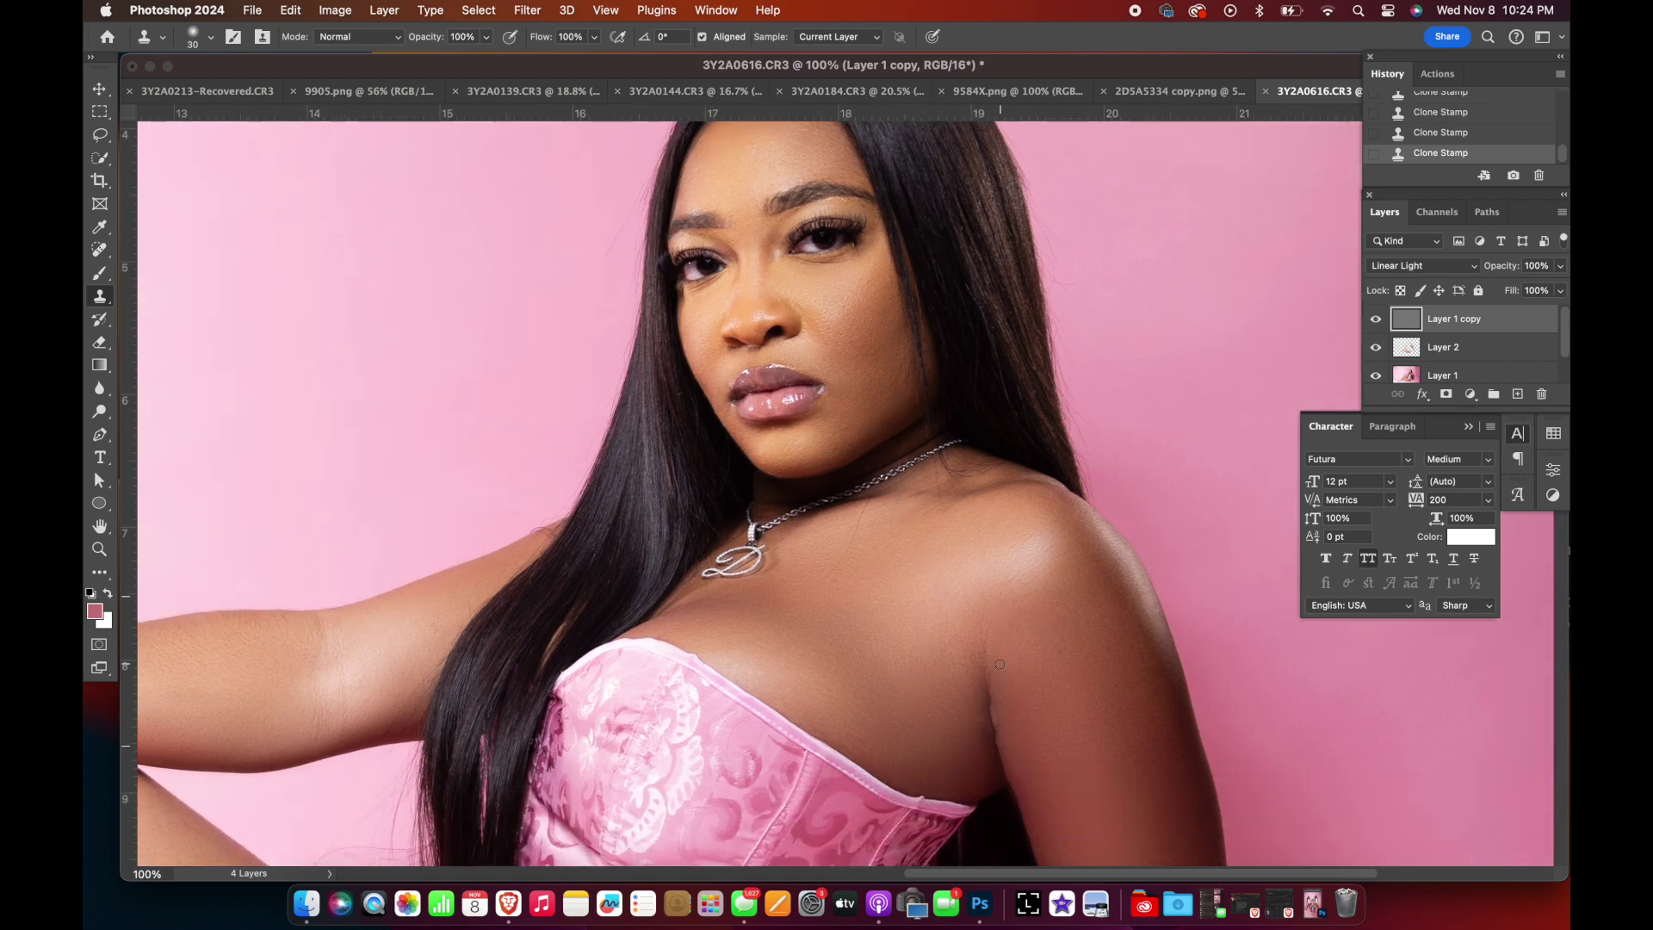
scroll(1008, 662, "down", 1)
scroll(1158, 489, "left", 5)
key("super+0")
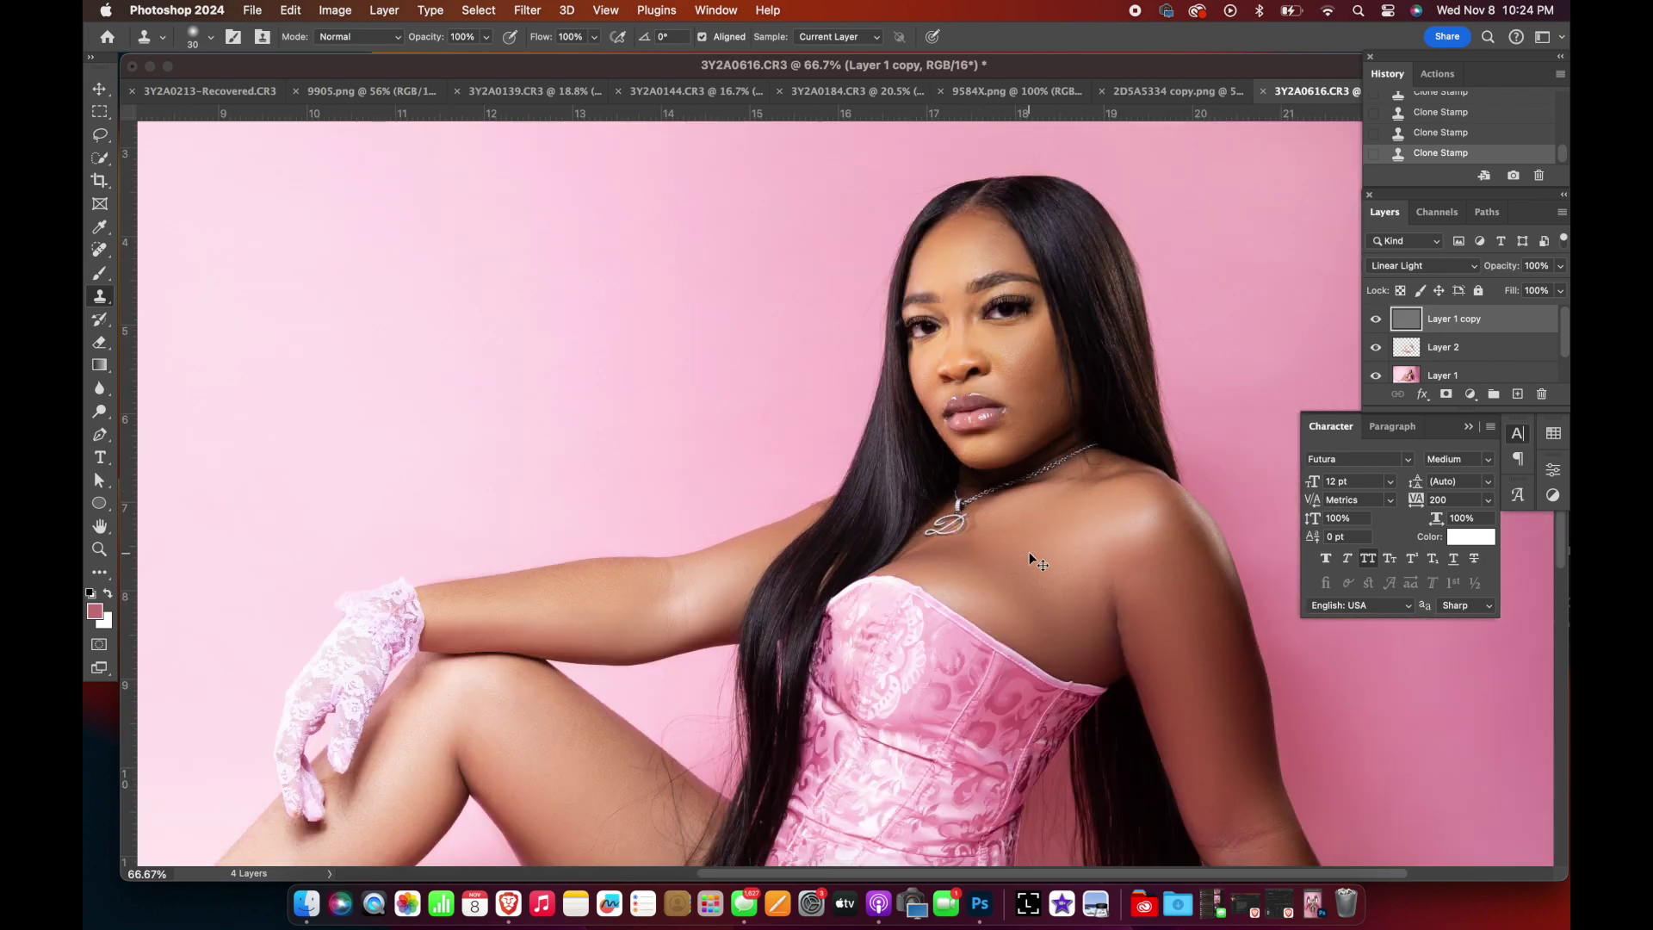
key("super+shift+alt+e")
key("w")
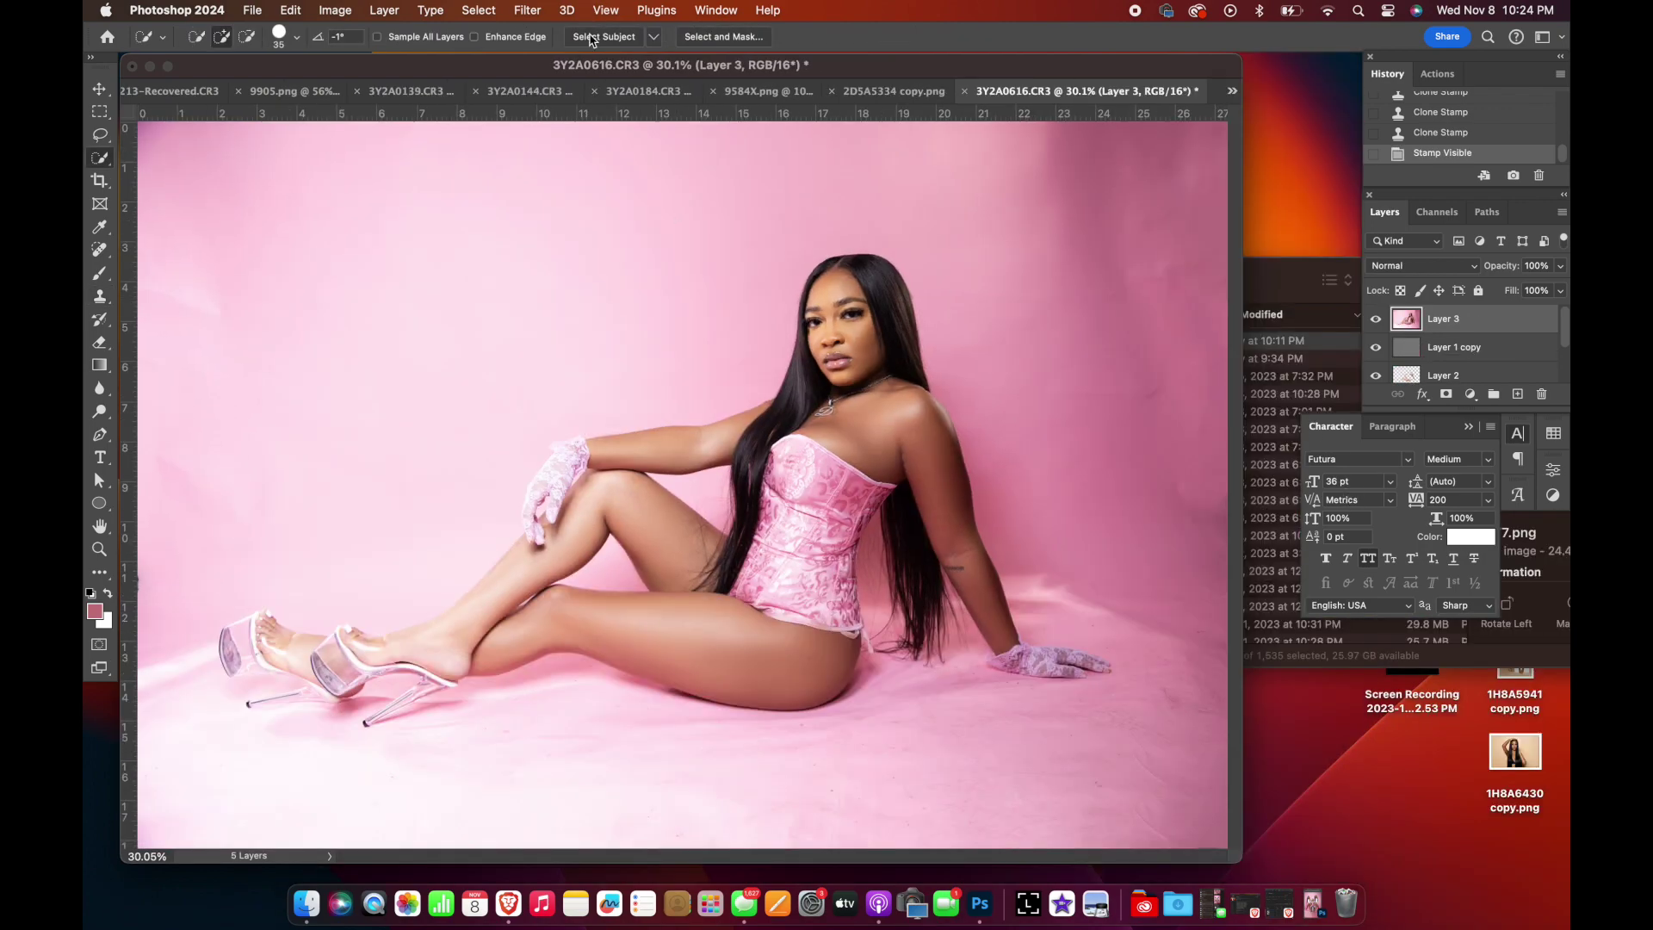
Copy the selected woman to Layer 4, add Layer 5, and set Clone Stamp to 20% sampling below
left_click(604, 36)
key("super+j")
left_click(1518, 393, "super")
key("s")
key("2")
left_click(218, 344, "alt")
left_click(553, 314)
Clone smooth backdrop over the upper-left and upper-right areas with a large brush
left_click(195, 345)
left_click(177, 452)
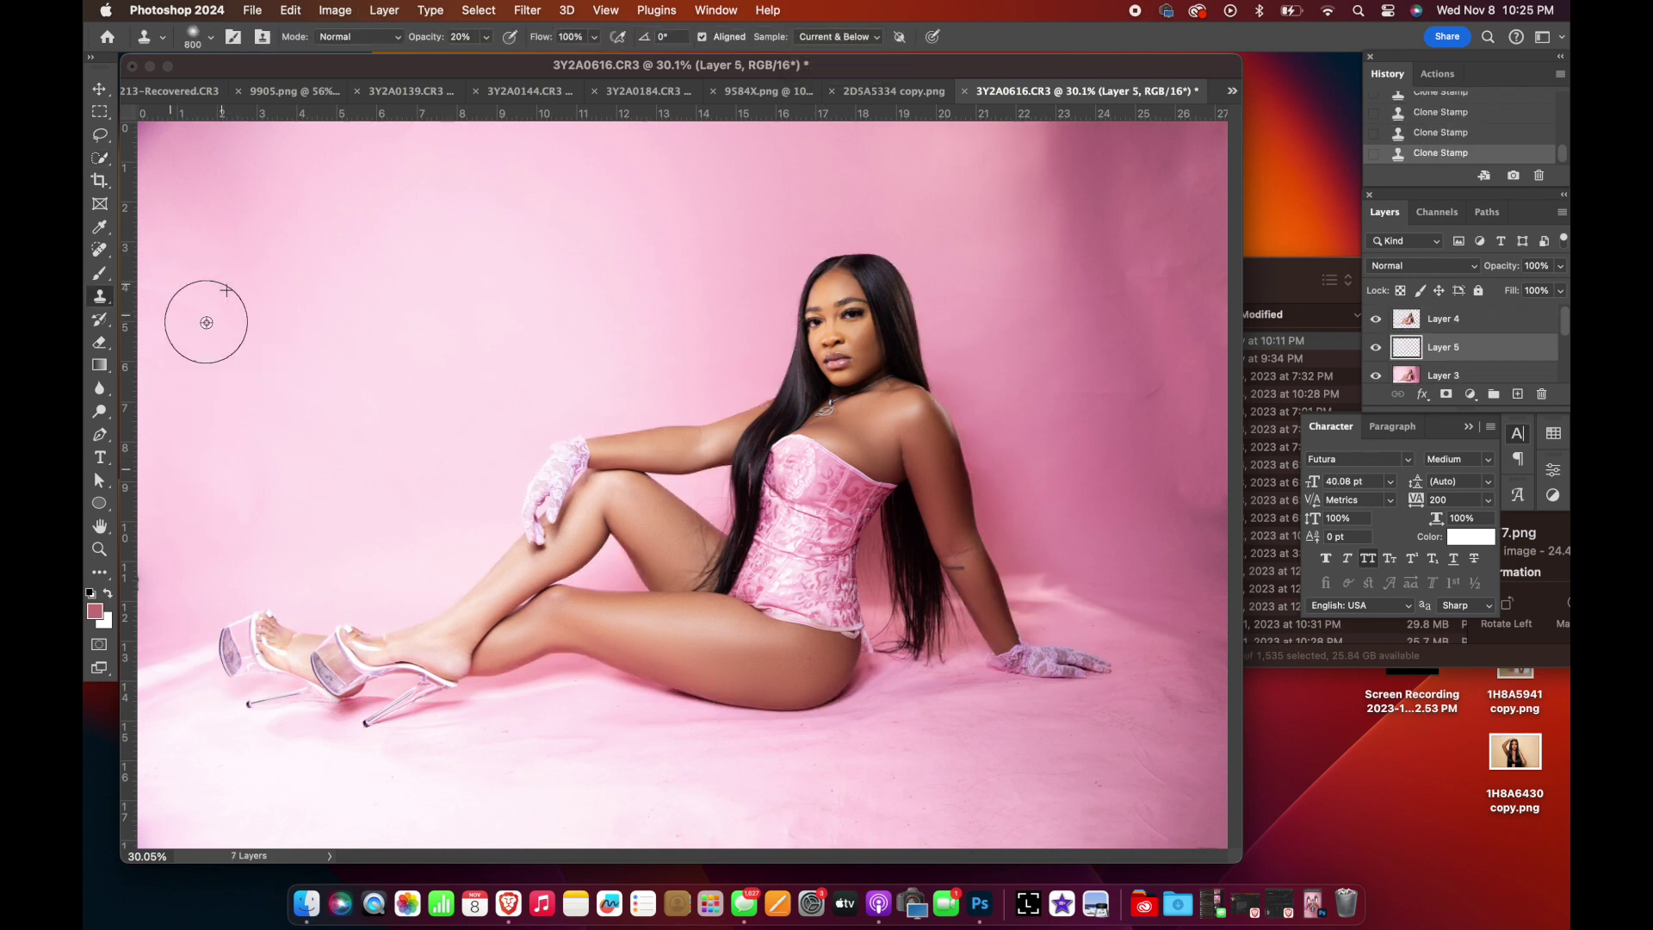
key("bracketright")
left_click(1042, 203, "alt")
left_click(1062, 294)
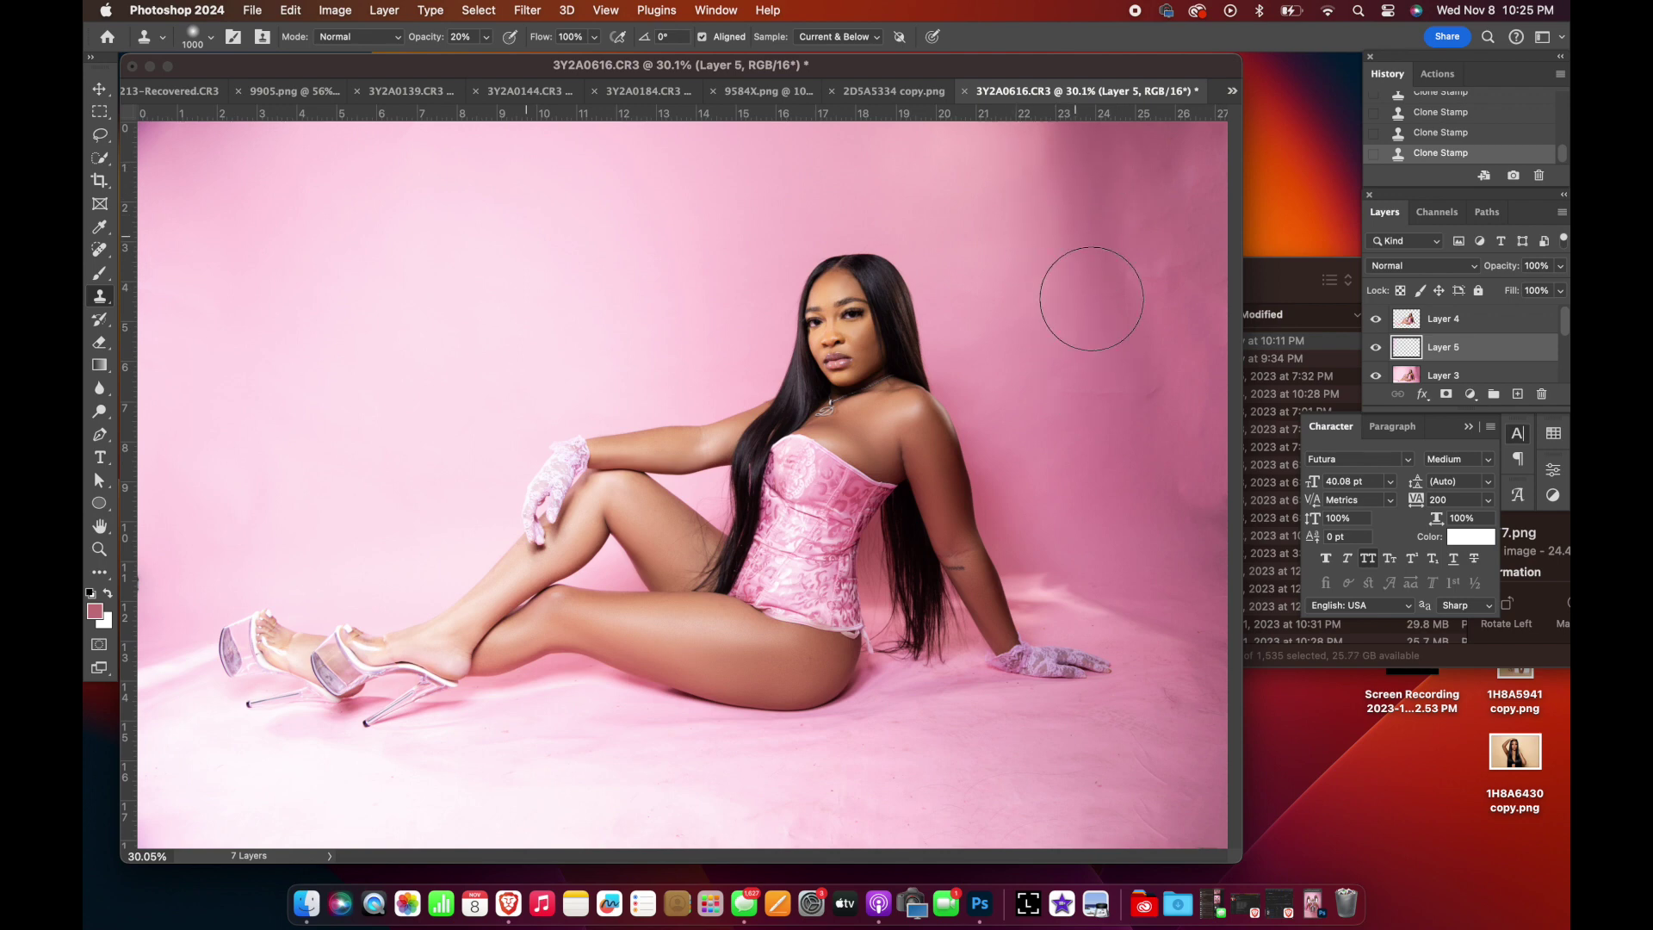
key("bracketleft")
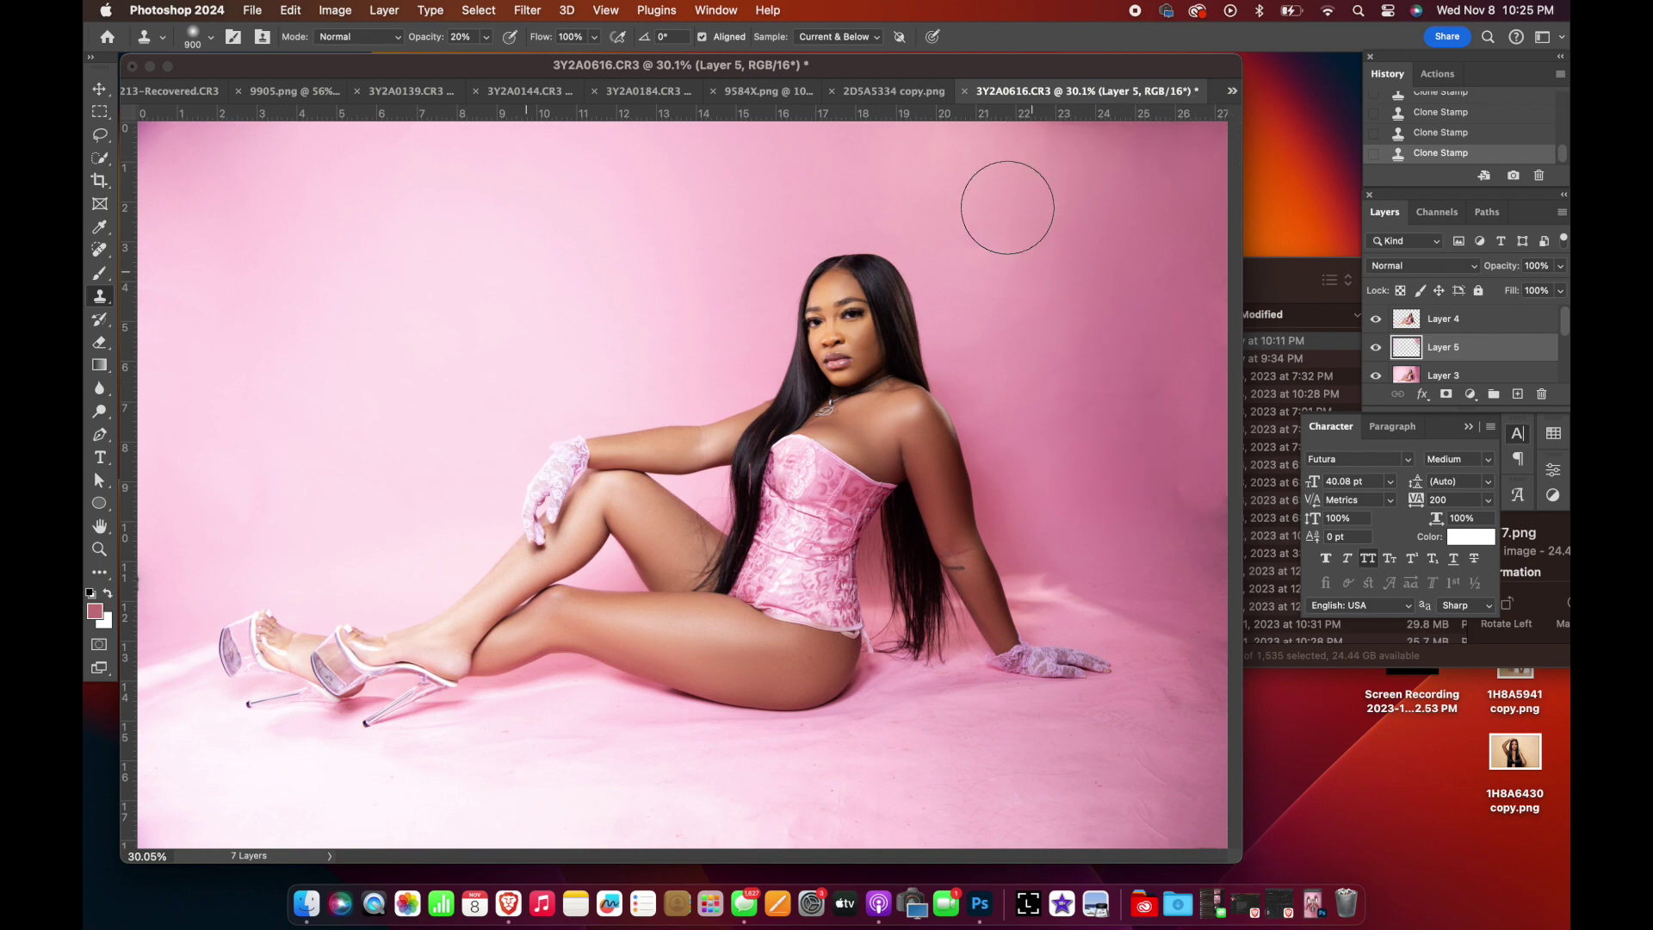
key("bracketleft")
key("bracketleft")
Keep cloning the backdrop at 600–800 brush sizes, then toggle Layer 5 to compare
key("bracketleft")
key("bracketright")
key("bracketright")
key("bracketleft")
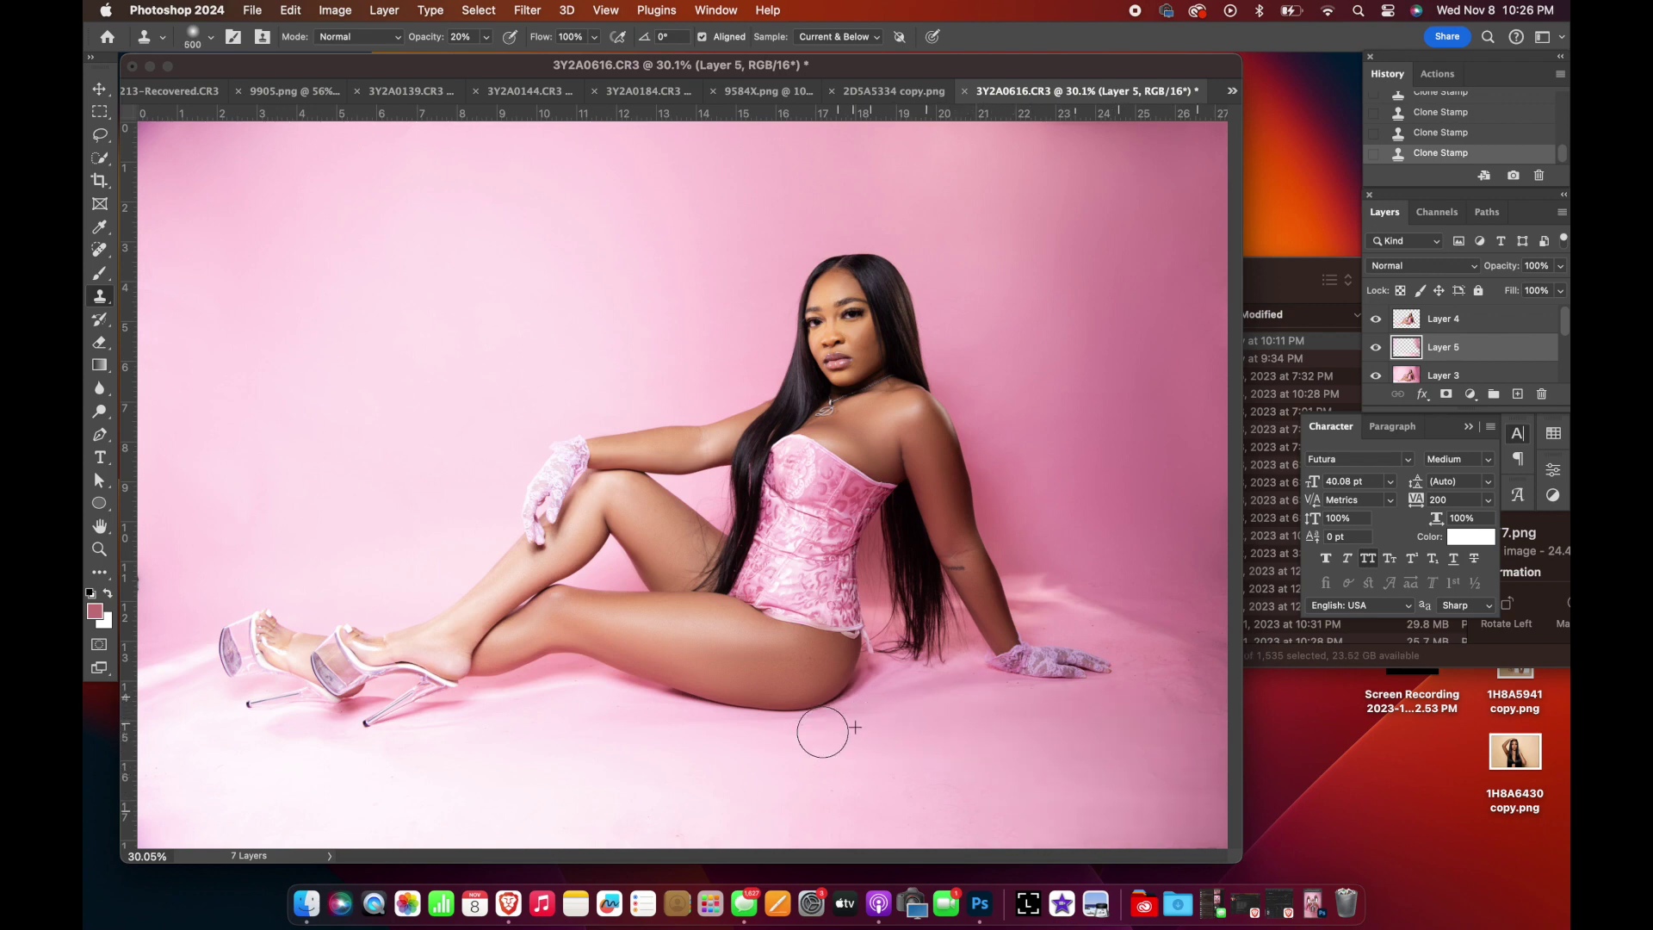
key("bracketright")
key("bracketright")
key("bracketleft")
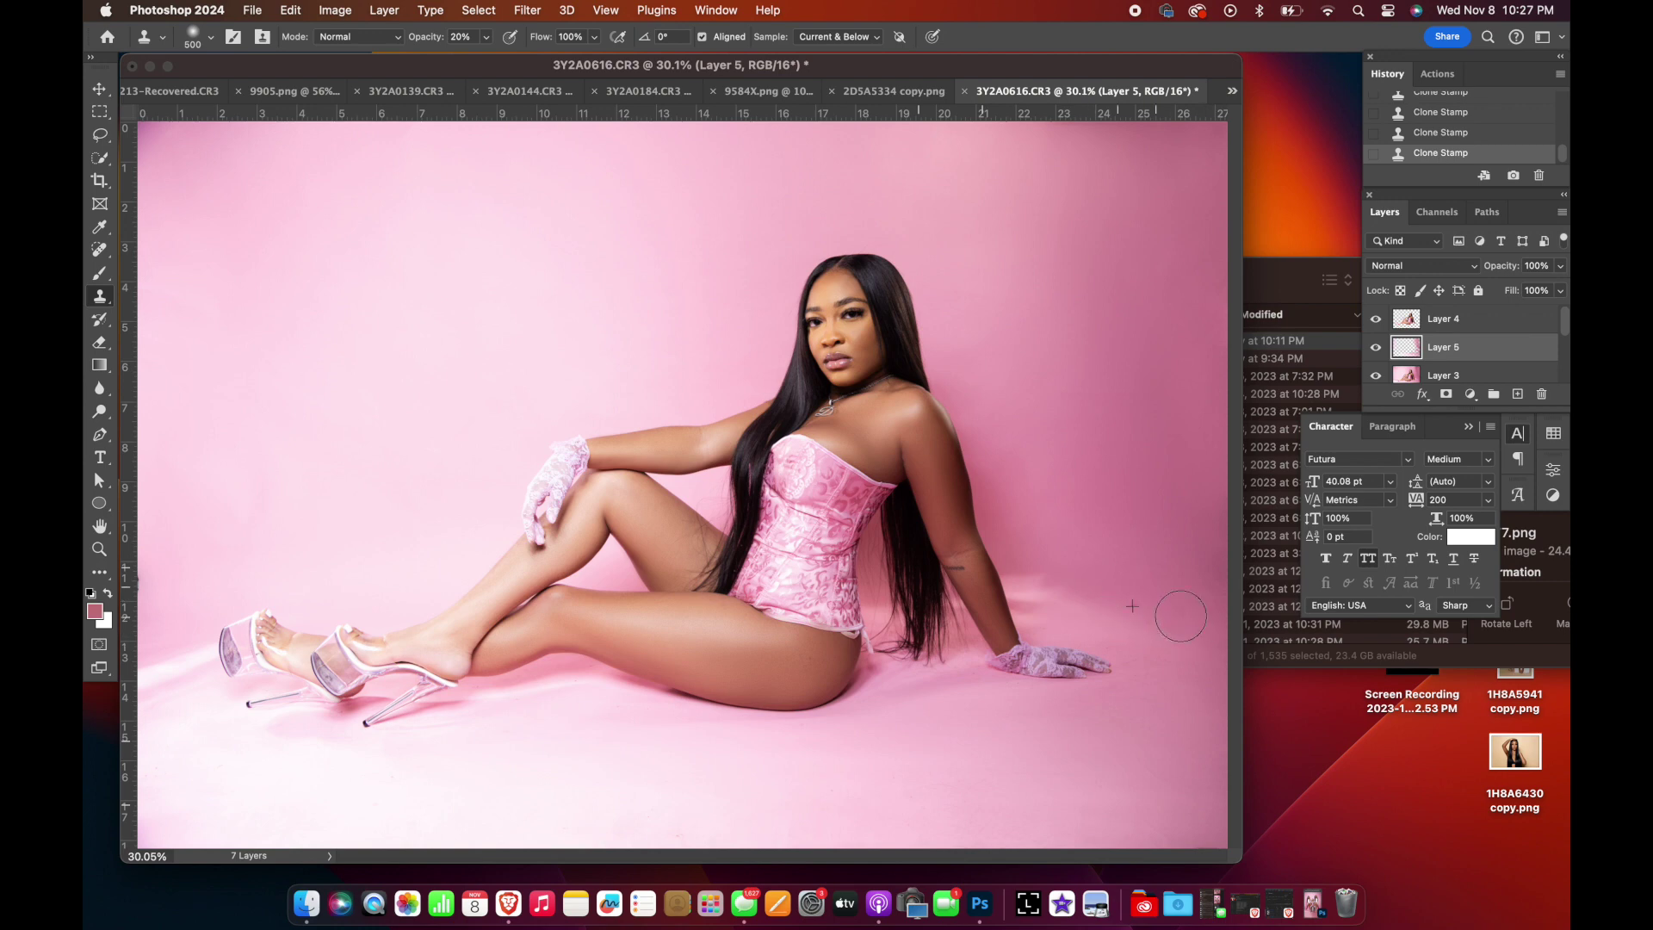
left_click(1376, 347)
left_click(1376, 347)
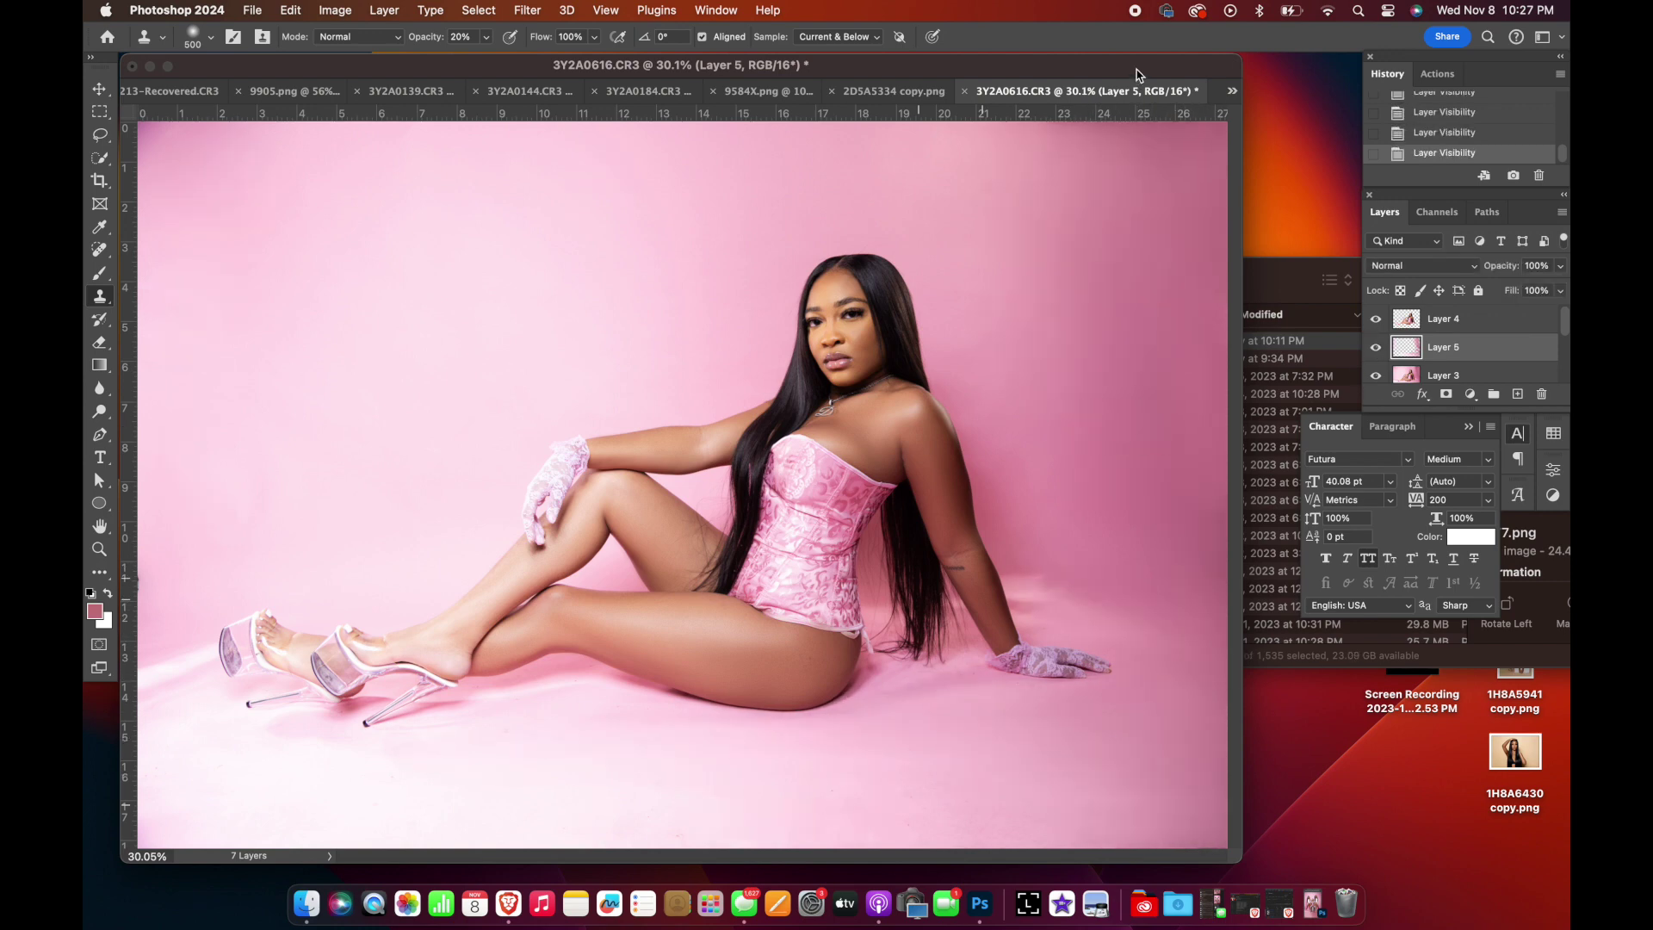
Dodge arm, shoulder and leg highlights on Layer 4 at 3% midtones, undoing the last stroke
left_click_drag(1141, 86, 1149, 98)
left_click(1457, 321)
key("o")
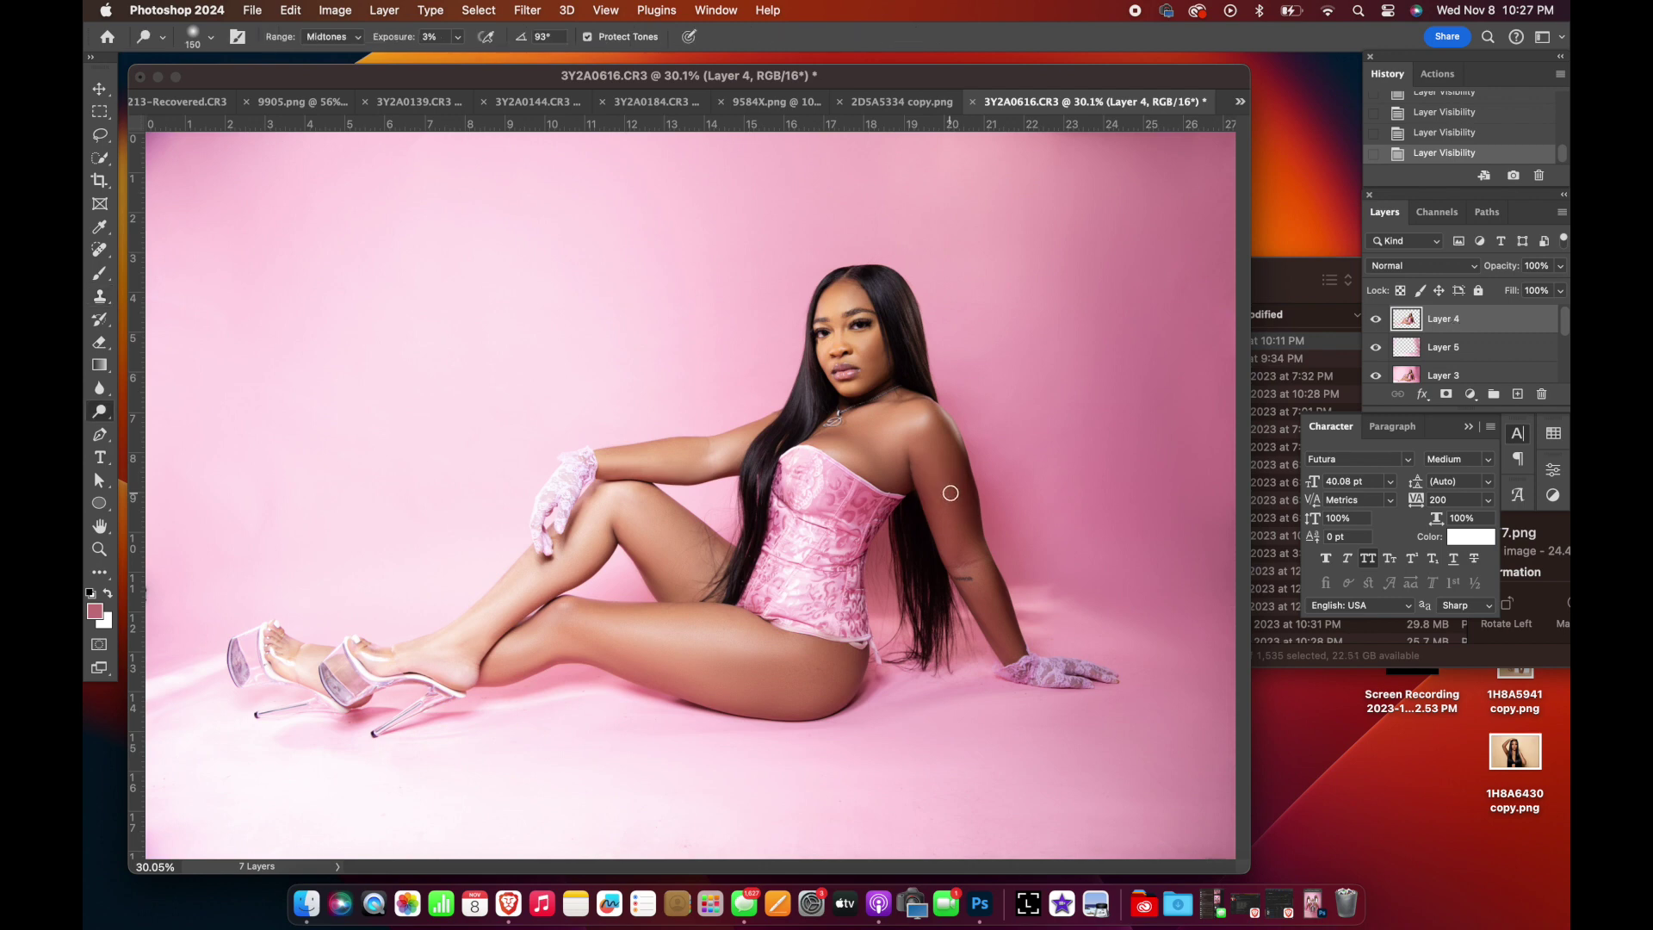
left_click_drag(948, 504, 883, 421)
left_click_drag(878, 417, 873, 410)
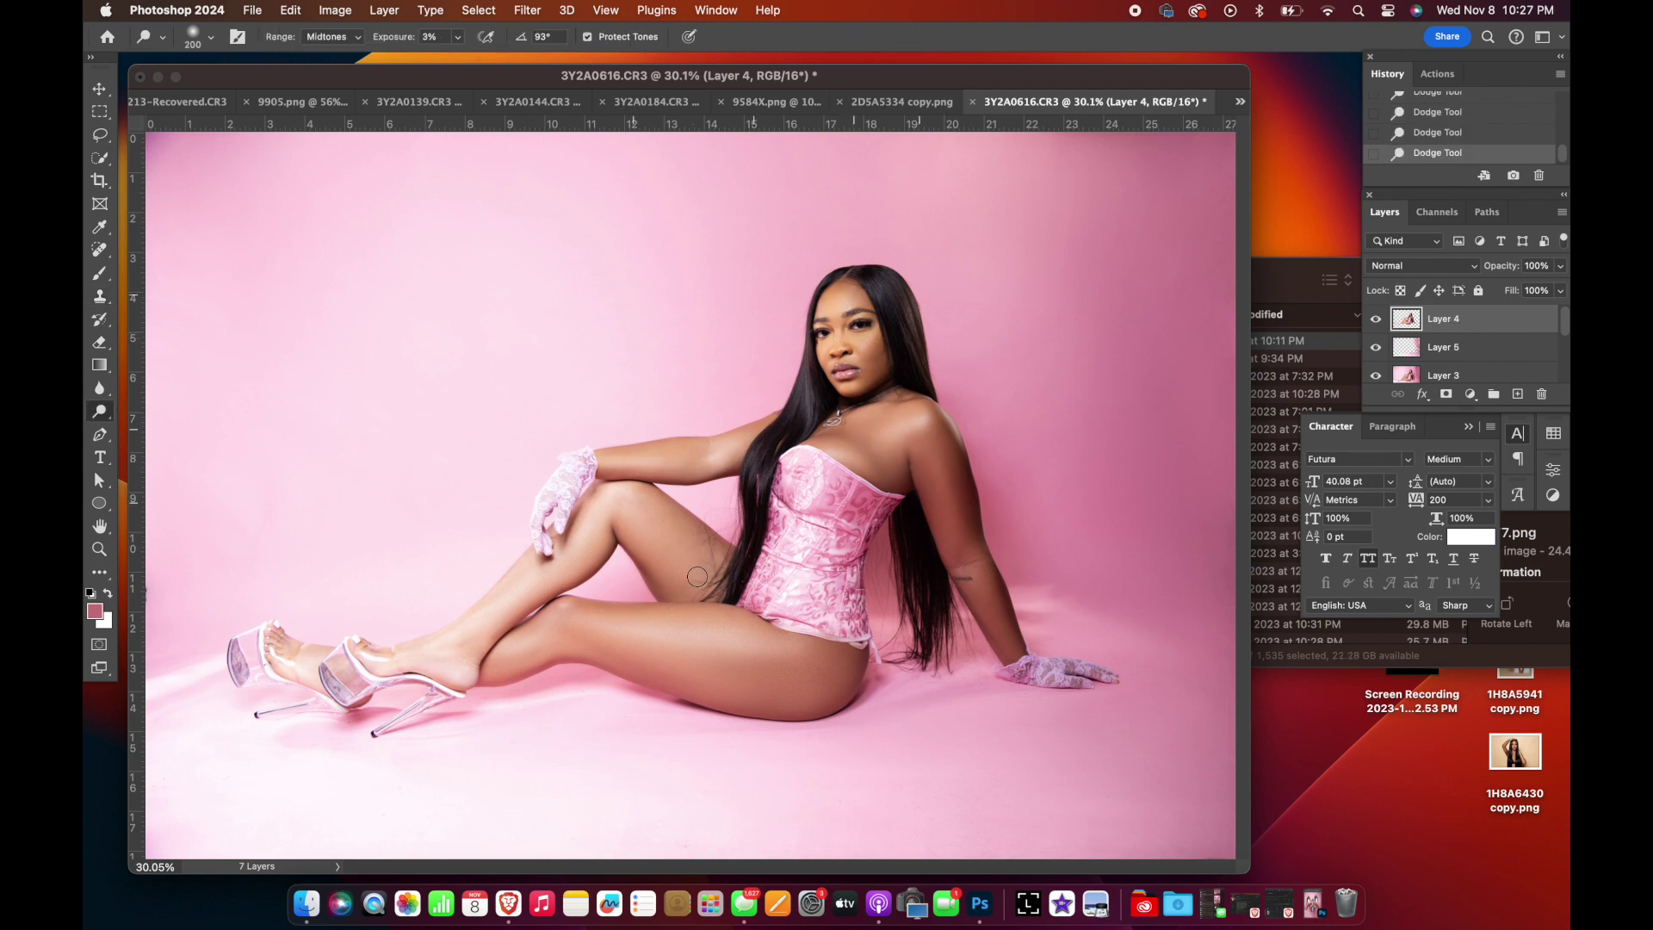
key("bracketleft")
key("bracketleft")
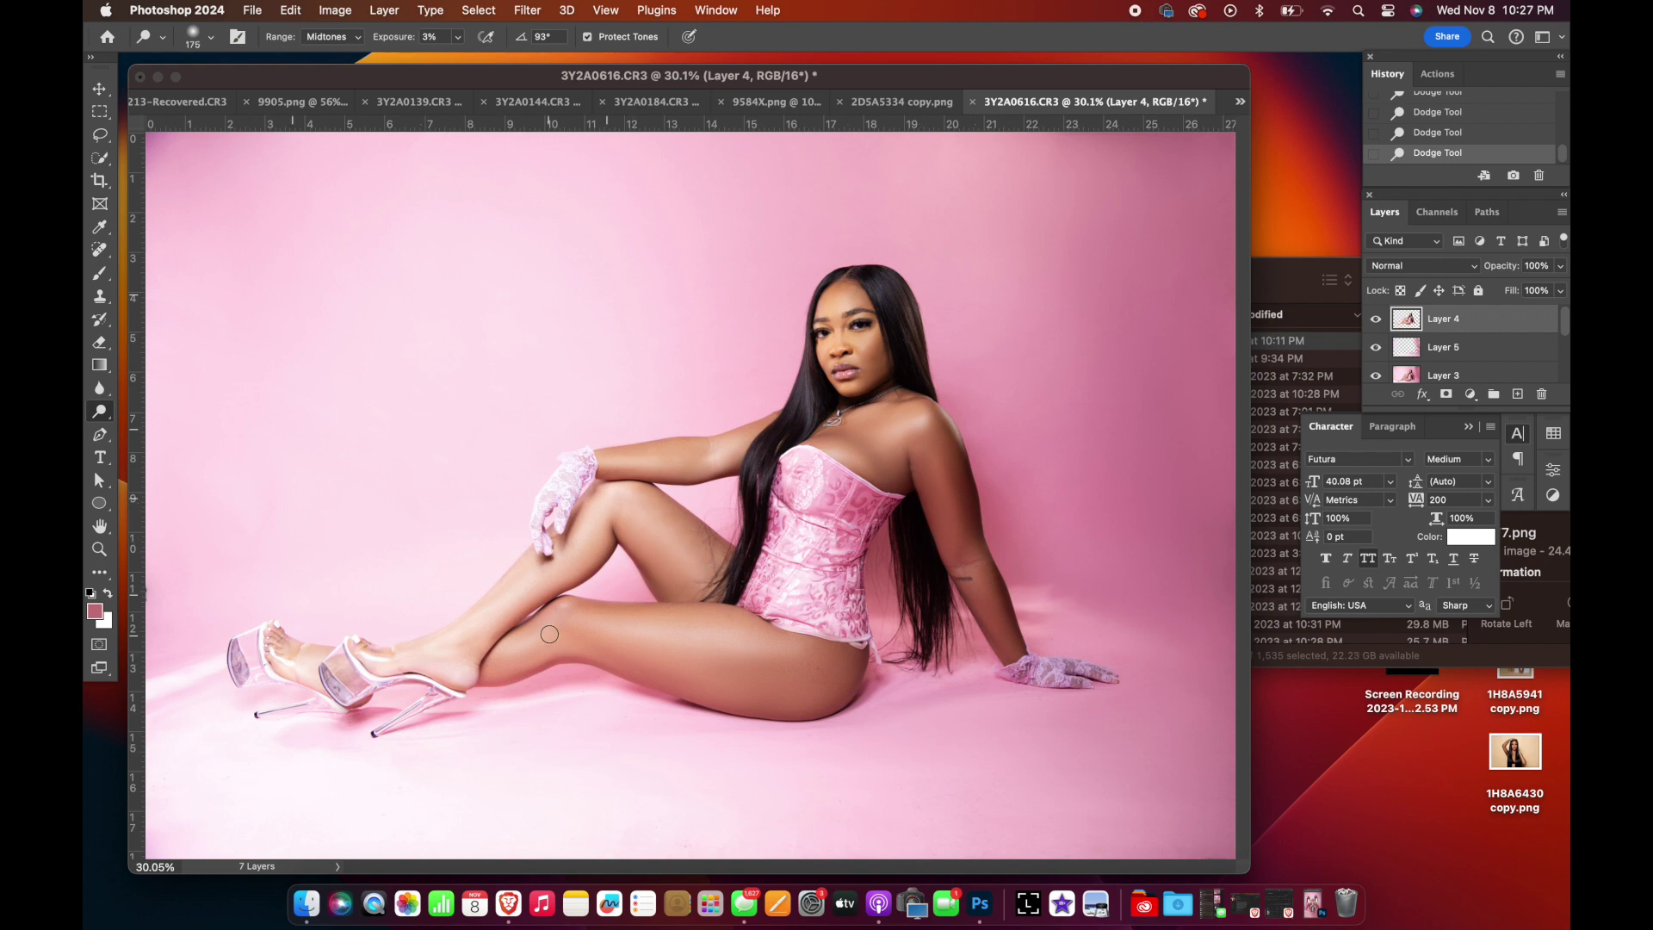
key("bracketright")
key("bracketright")
key("bracketright")
key("super+z")
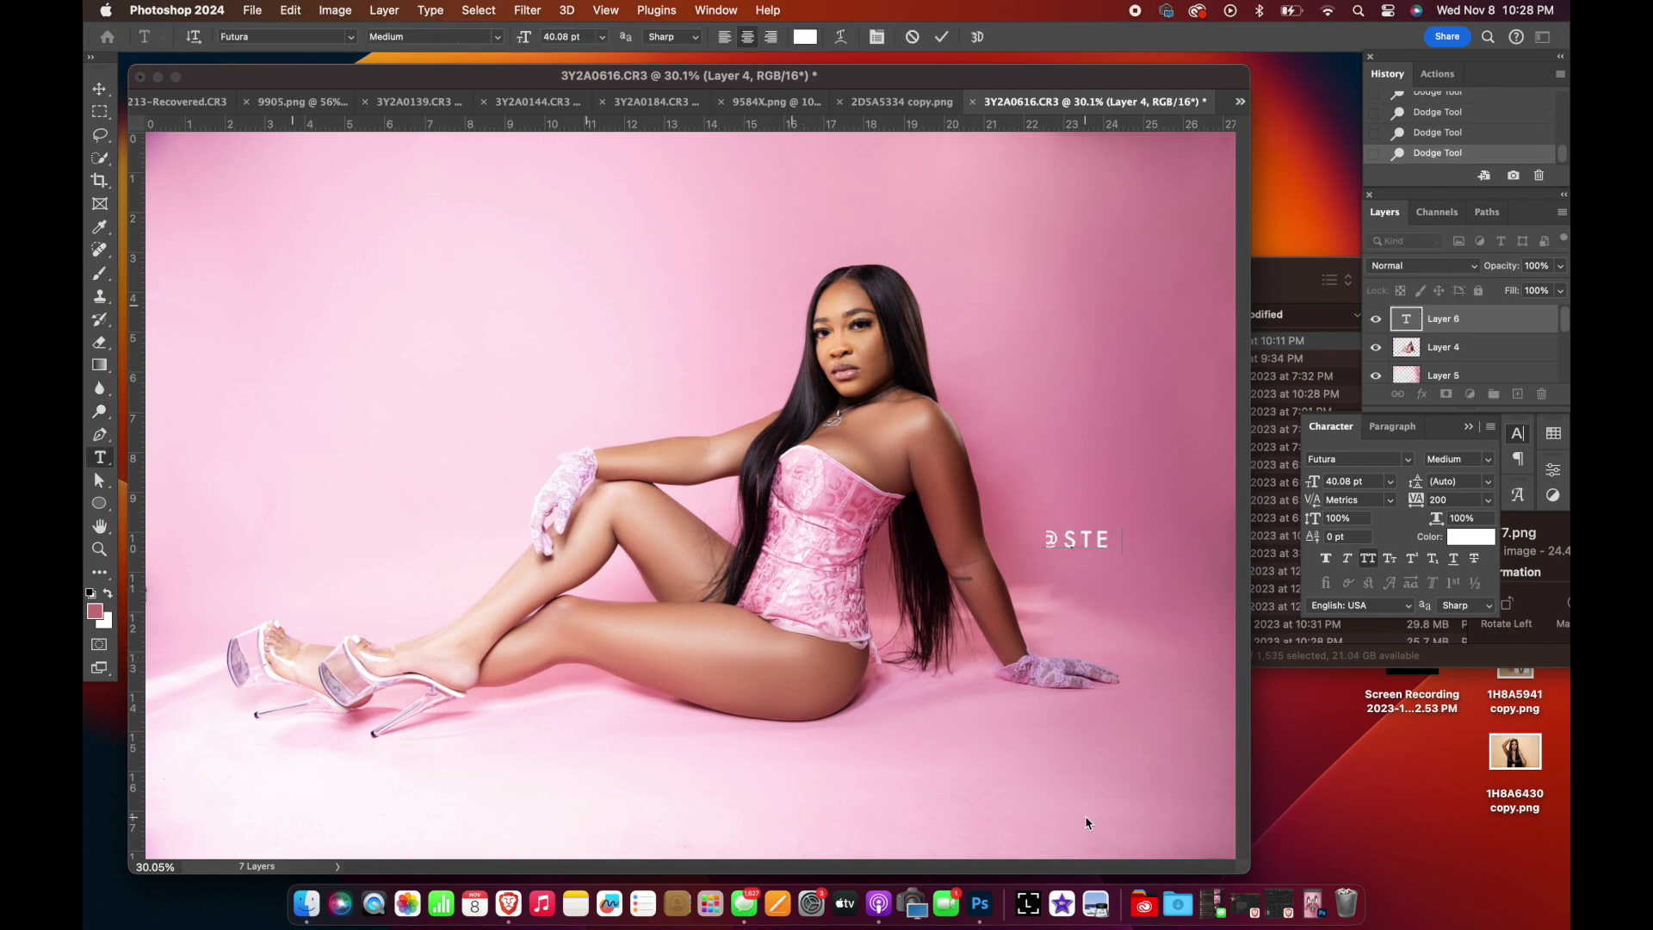